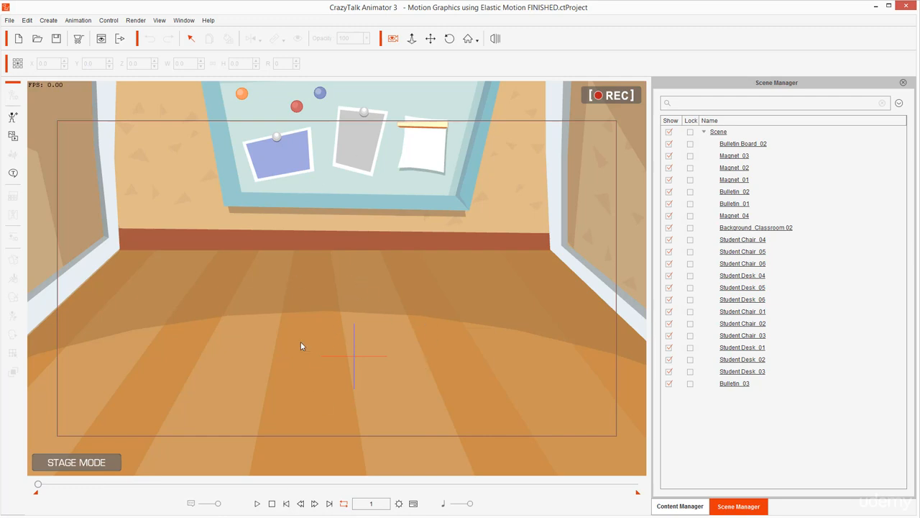
Play the finished classroom animation to preview it, and return to the first frame
click(257, 503)
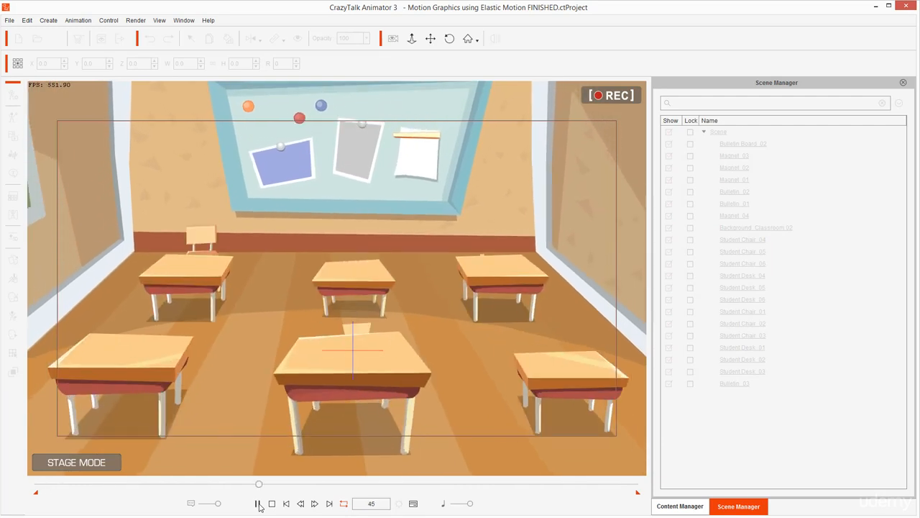
click(258, 504)
click(286, 503)
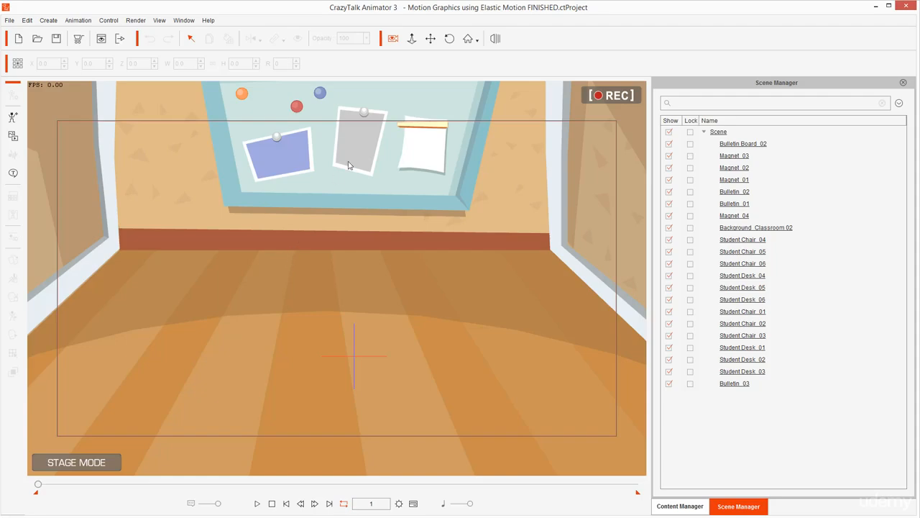
Open the project "Motion Graphics using Elastic Motion START" and play its animation from the beginning
click(38, 41)
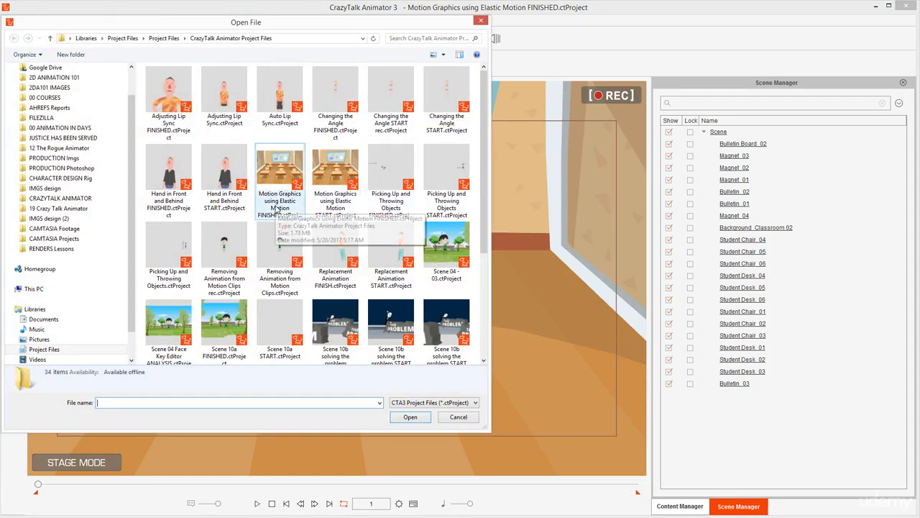
click(327, 209)
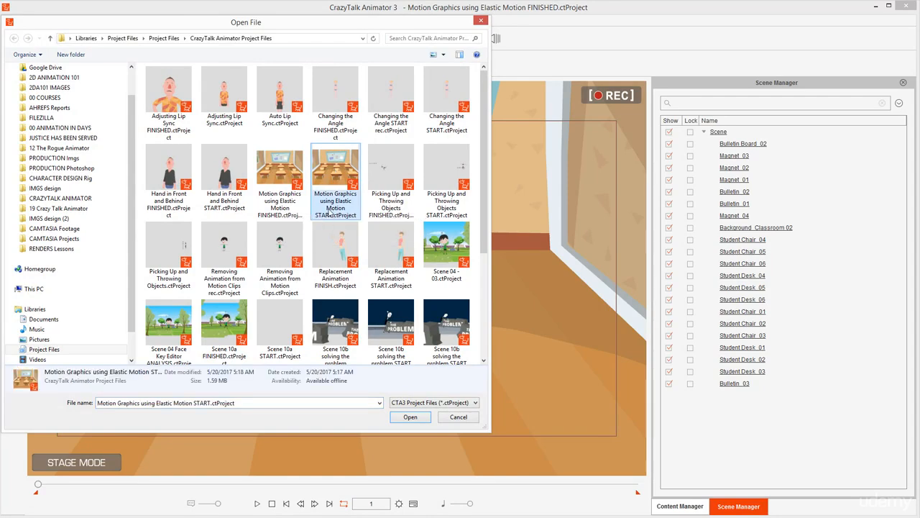
double_click(334, 184)
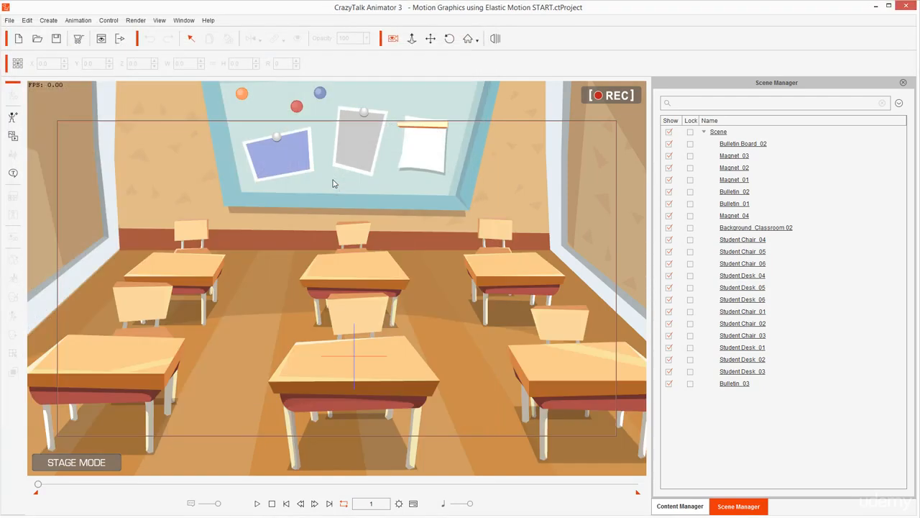
click(257, 504)
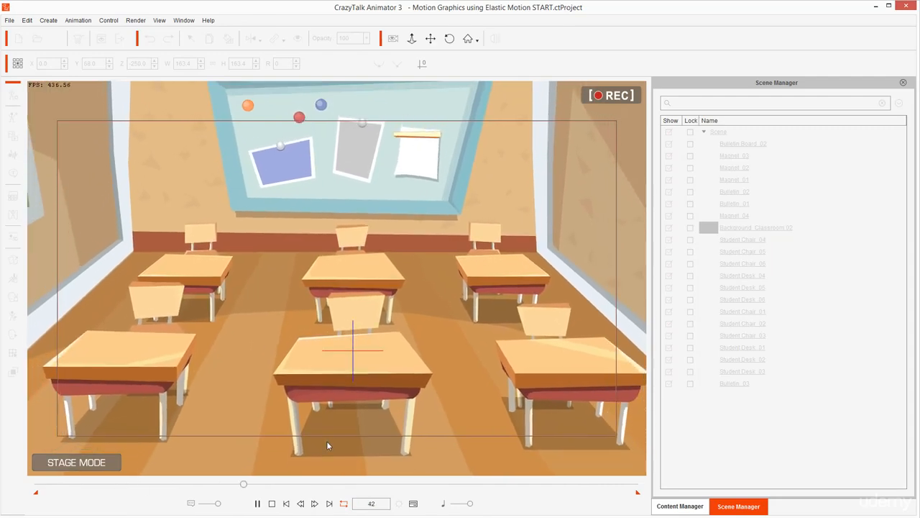
click(271, 504)
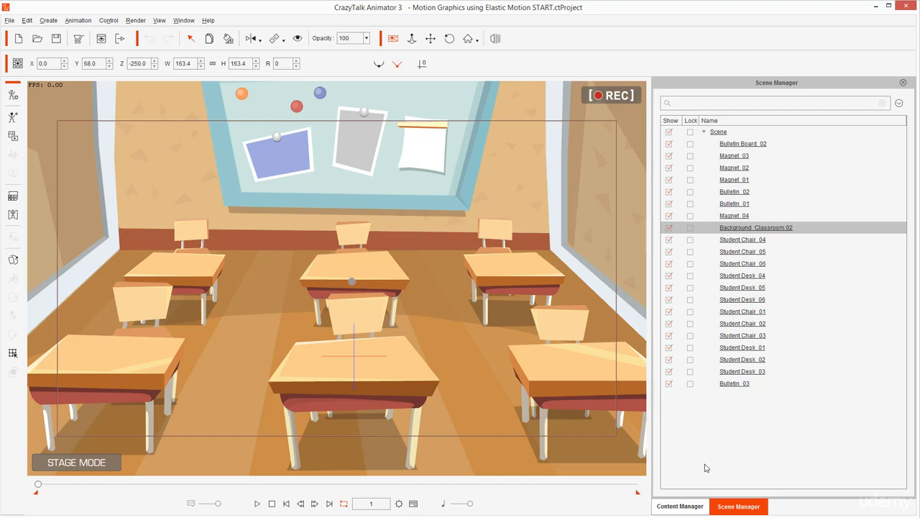
Display the Elastic Motion templates in the Content Manager and select Student Desk_04 on the stage
click(674, 507)
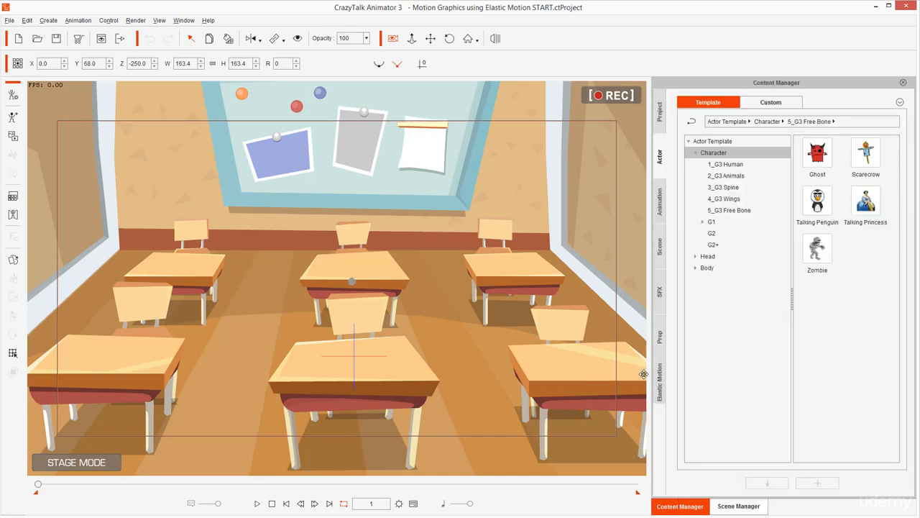
key(ctrl+shift+d)
mouse_move(670, 364)
mouse_down()
mouse_move(642, 364)
mouse_move(632, 406)
mouse_move(674, 412)
mouse_move(680, 373)
mouse_move(661, 356)
mouse_up()
key(Escape)
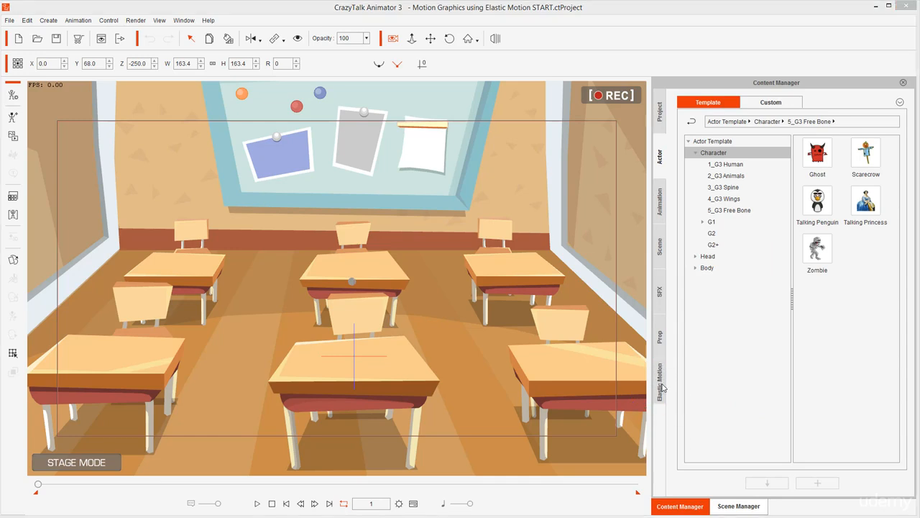
click(661, 385)
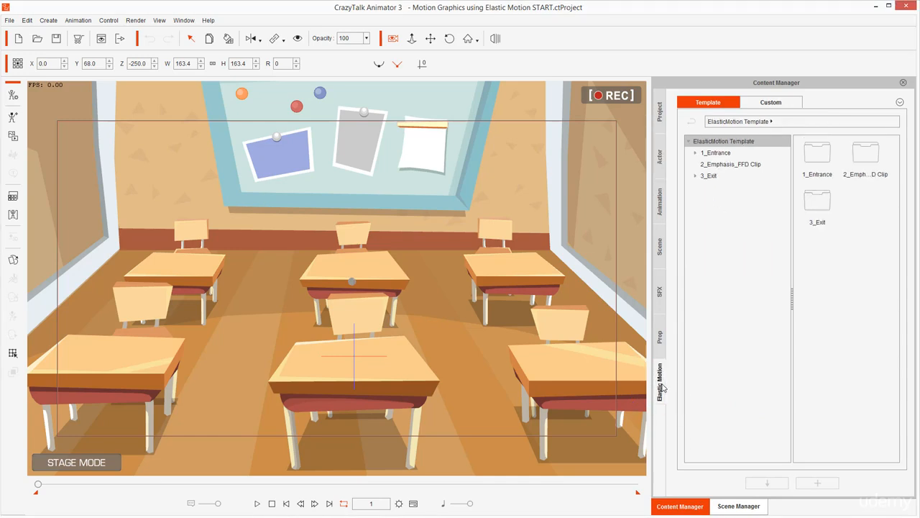
click(180, 264)
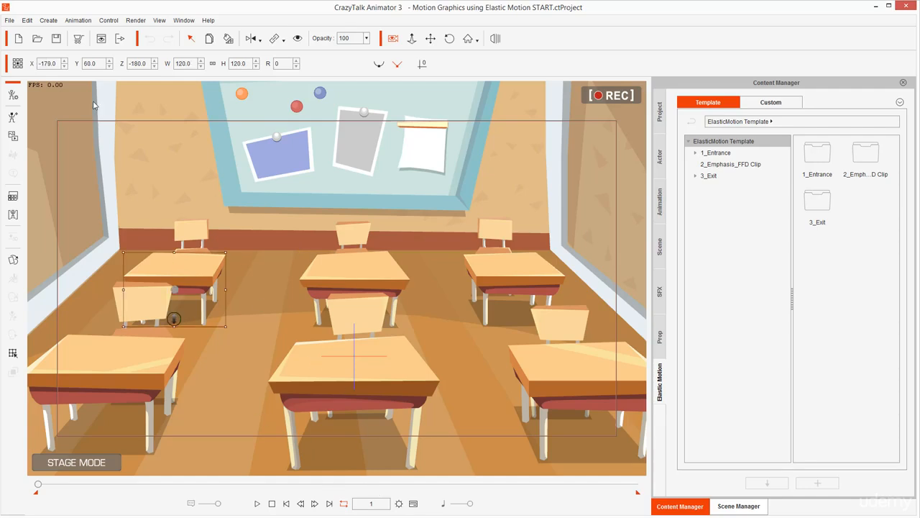
Open the project "Motion Graphics using Elastic Motion FINISHED" and play the animation of the furniture appearing
click(36, 38)
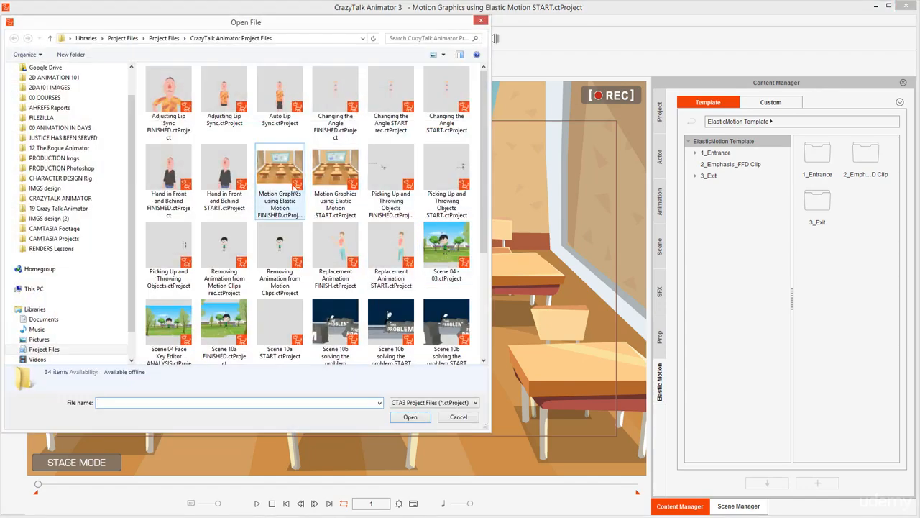
double_click(280, 183)
mouse_move(531, 240)
mouse_down()
mouse_move(258, 263)
mouse_move(193, 319)
mouse_move(323, 358)
mouse_move(509, 367)
mouse_move(244, 381)
mouse_up()
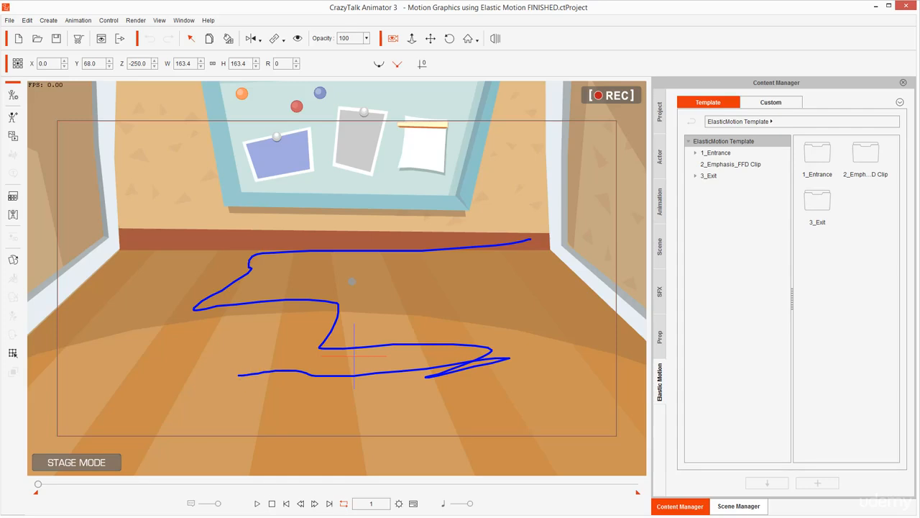
click(257, 504)
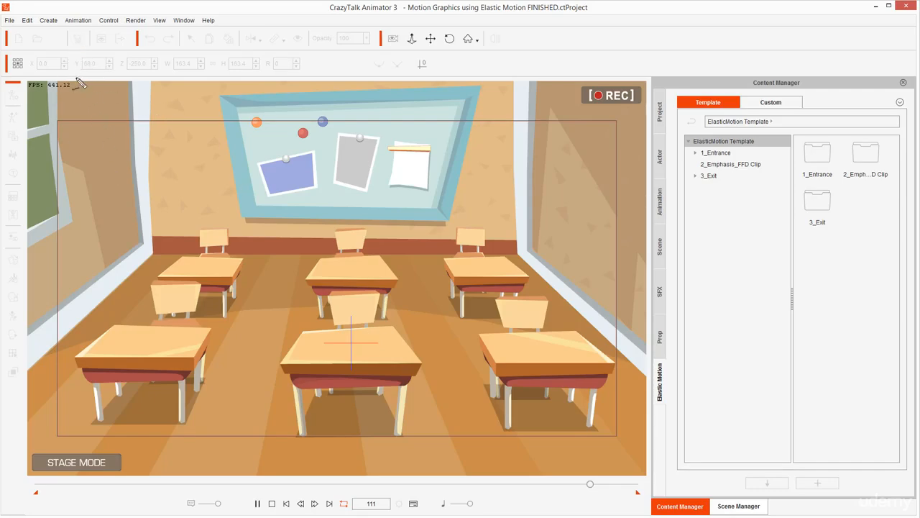
Reopen the project "Motion Graphics using Elastic Motion START" and show the timeline with its Project track closed
key(ctrl+o)
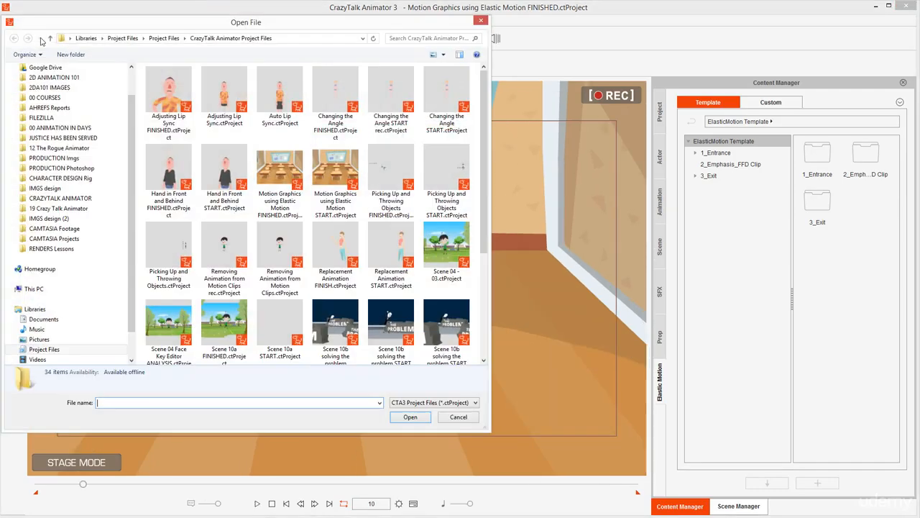
double_click(325, 173)
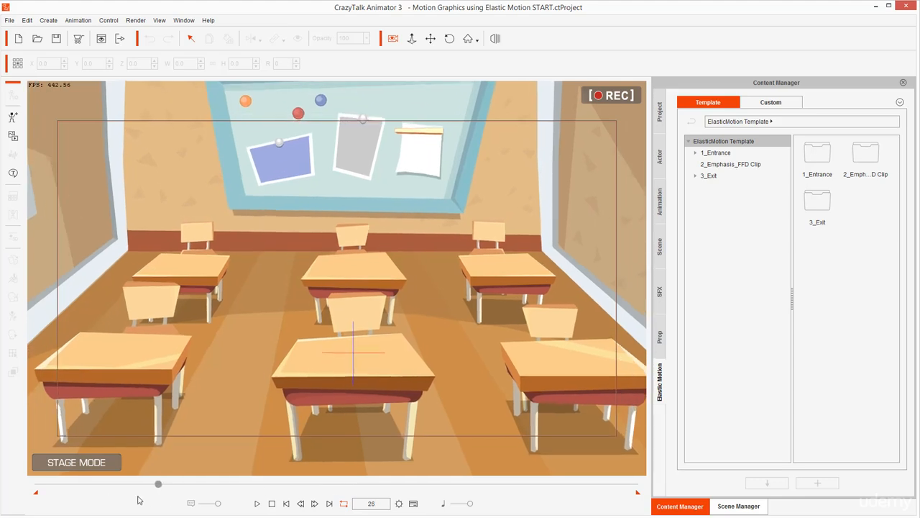
click(414, 504)
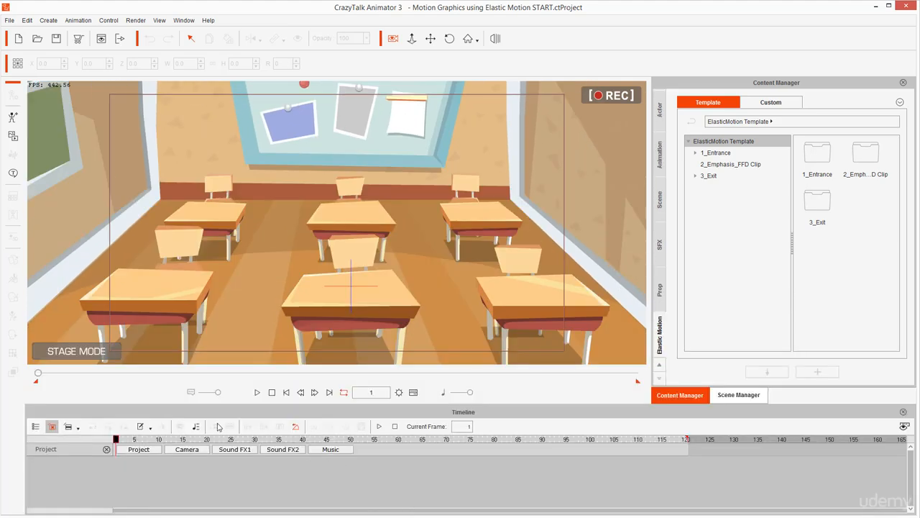
click(105, 450)
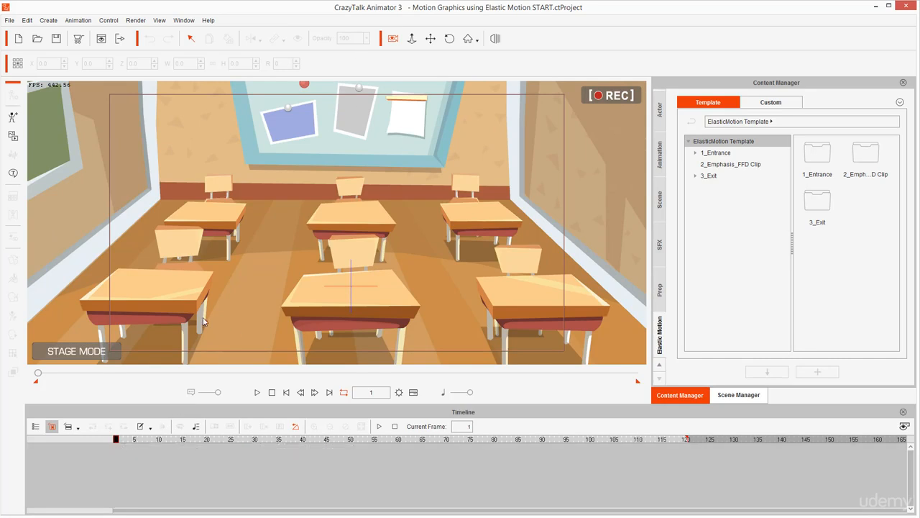
Select the student desks and the rear left chair one after another to check that each is a separate prop
click(212, 221)
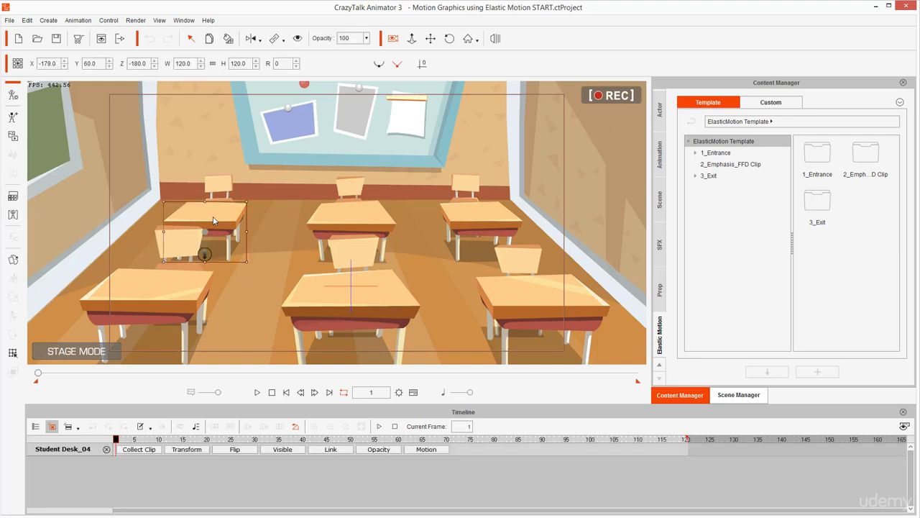
click(362, 290)
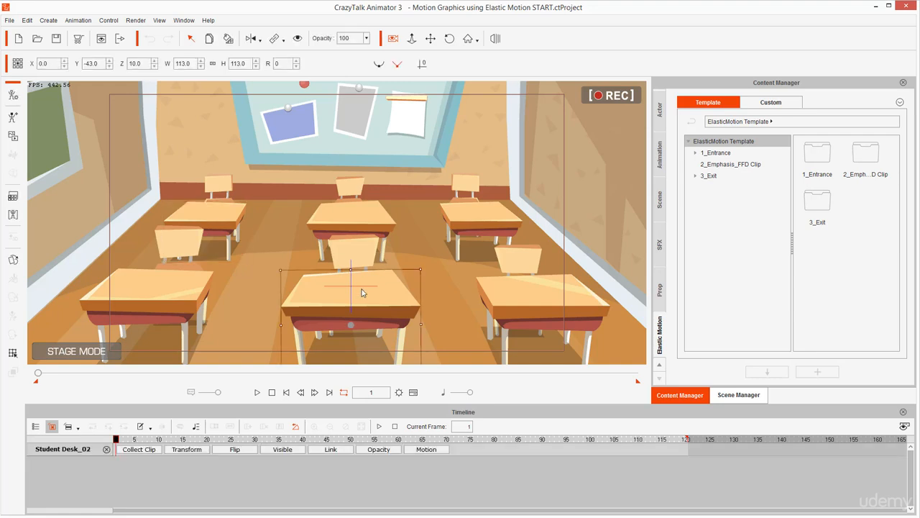
click(470, 218)
click(161, 298)
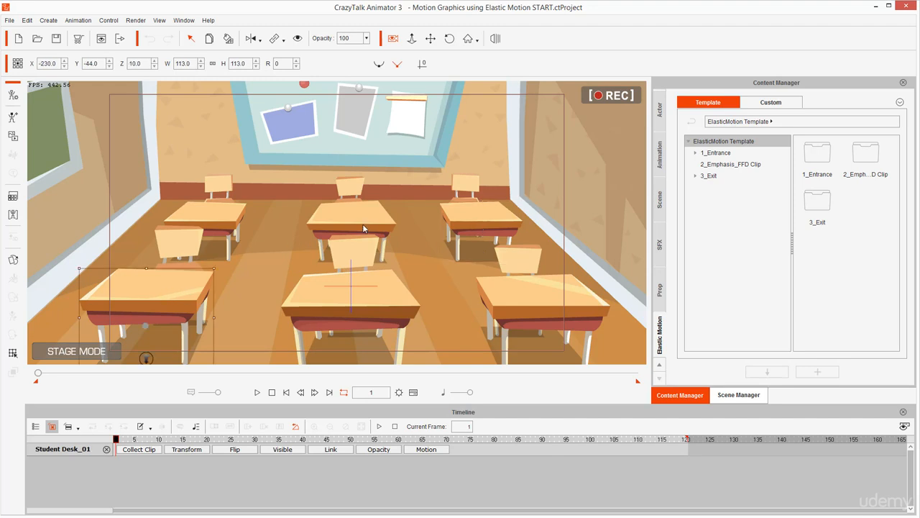
click(362, 223)
click(529, 298)
click(219, 189)
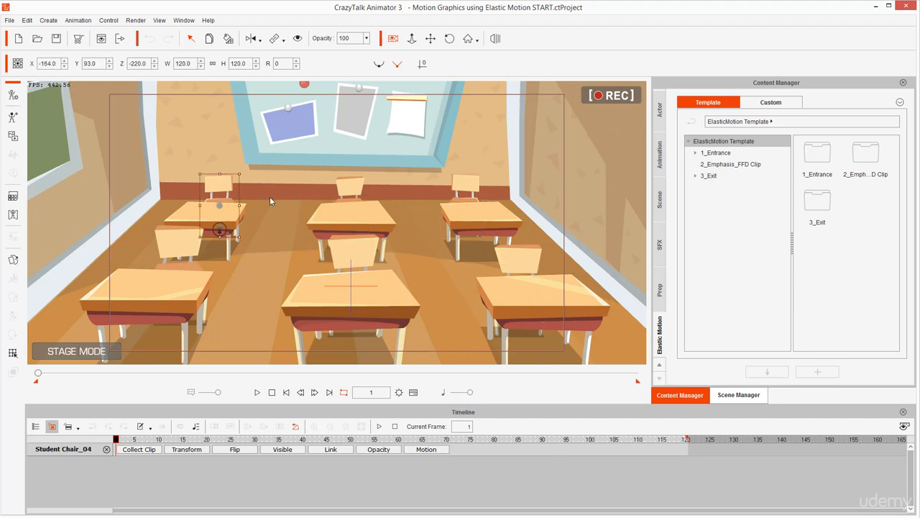
Try moving Student Desk_04 and Student Desk_05 to other spots in the classroom, and undo the moves
drag(192, 212, 151, 263)
key(ctrl+z)
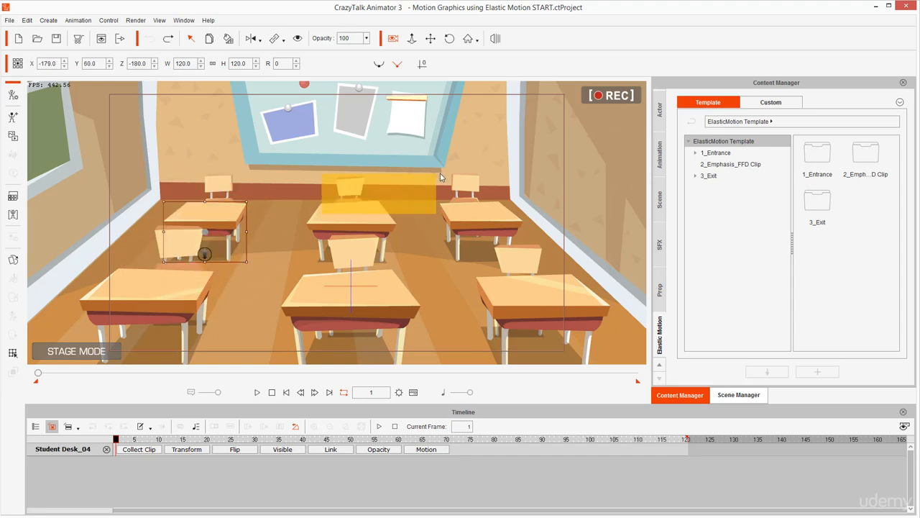
click(364, 211)
click(381, 220)
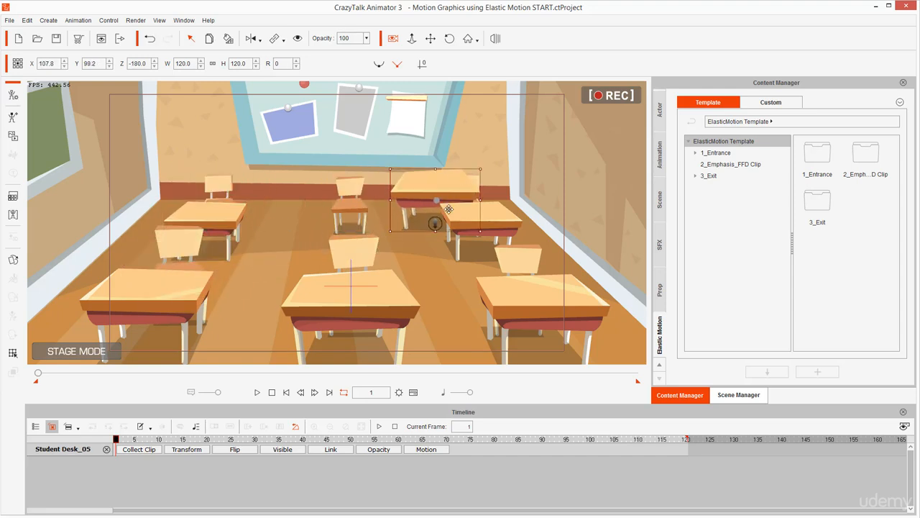
click(220, 219)
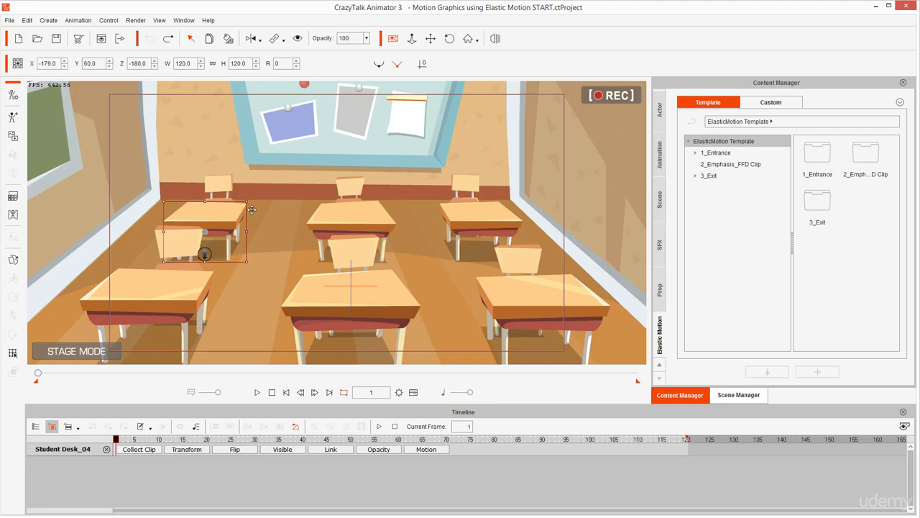
mouse_move(245, 189)
mouse_down()
mouse_move(159, 211)
mouse_move(182, 283)
mouse_move(267, 239)
mouse_move(212, 198)
mouse_move(193, 209)
mouse_up()
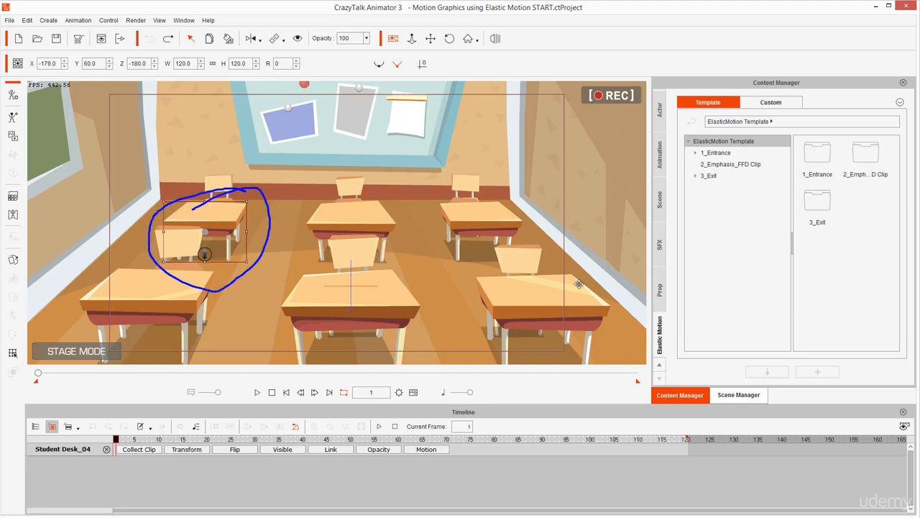
mouse_move(668, 138)
mouse_down()
mouse_move(650, 167)
mouse_move(665, 170)
mouse_move(675, 139)
mouse_move(662, 132)
mouse_move(630, 161)
mouse_move(652, 164)
mouse_up()
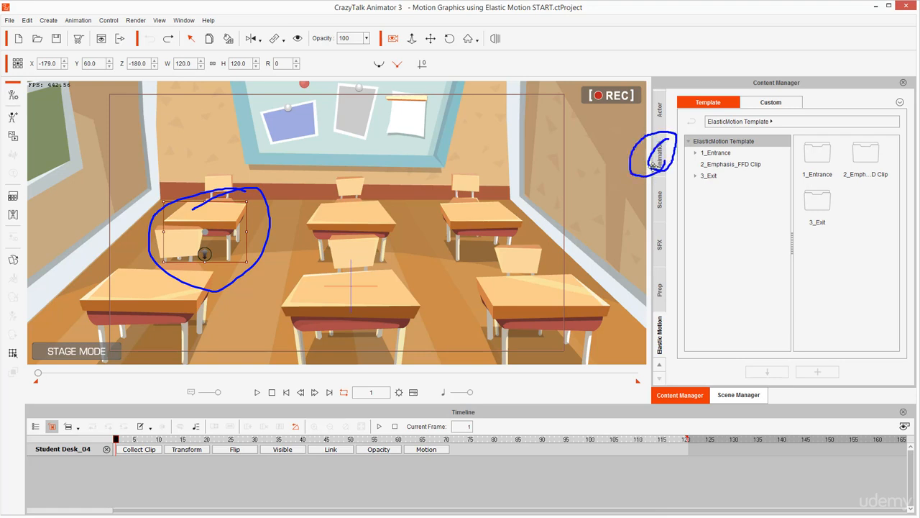
key(Escape)
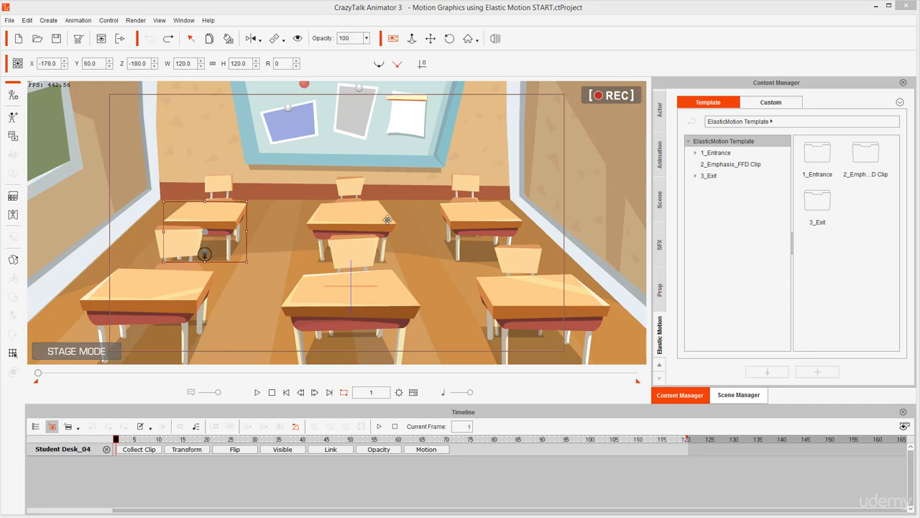
mouse_move(661, 314)
mouse_down()
mouse_move(633, 351)
mouse_move(690, 358)
mouse_move(676, 313)
mouse_move(652, 314)
mouse_up()
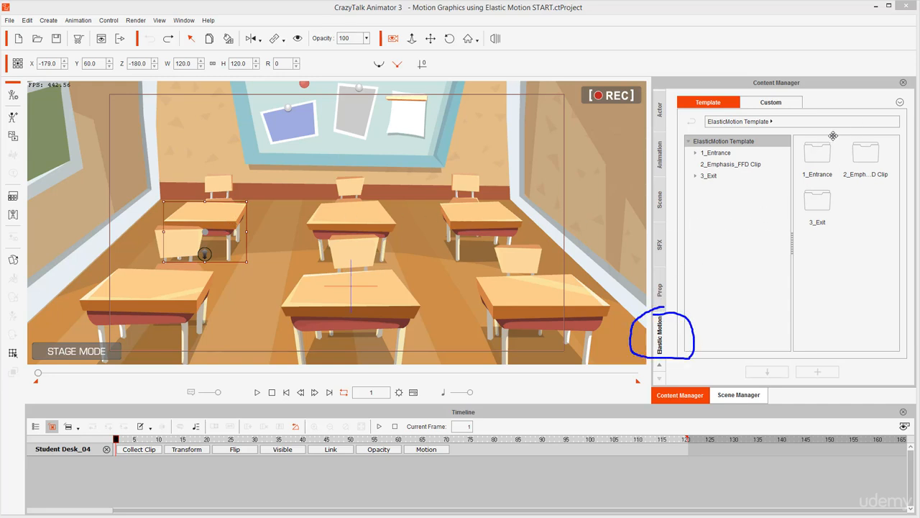
mouse_move(835, 134)
mouse_down()
mouse_move(802, 135)
mouse_move(807, 182)
mouse_move(851, 144)
mouse_move(844, 153)
mouse_move(853, 177)
mouse_move(899, 150)
mouse_move(867, 134)
mouse_up()
mouse_move(840, 188)
mouse_down()
mouse_move(810, 177)
mouse_move(779, 237)
mouse_move(824, 229)
mouse_move(819, 181)
mouse_up()
key(Escape)
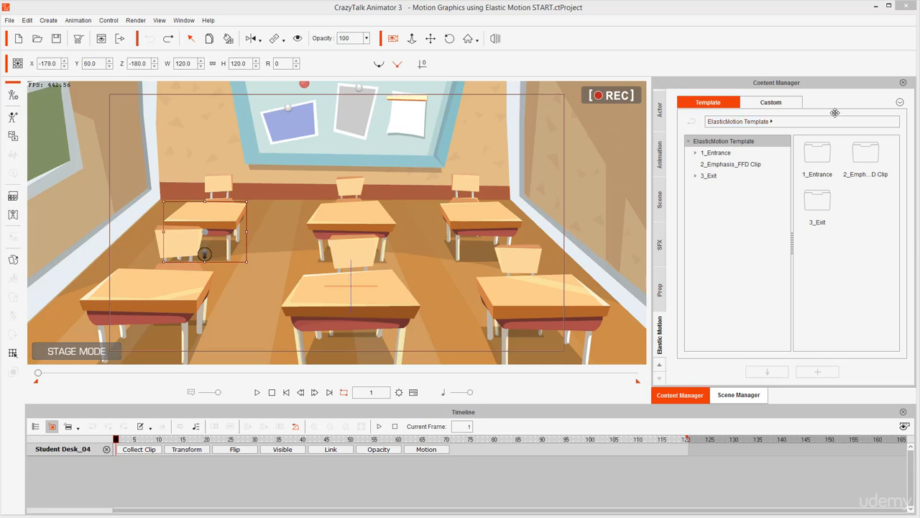
Select the bulletin board on the back wall, try moving it, and undo the move
click(385, 144)
drag(366, 134, 394, 169)
key(ctrl+z)
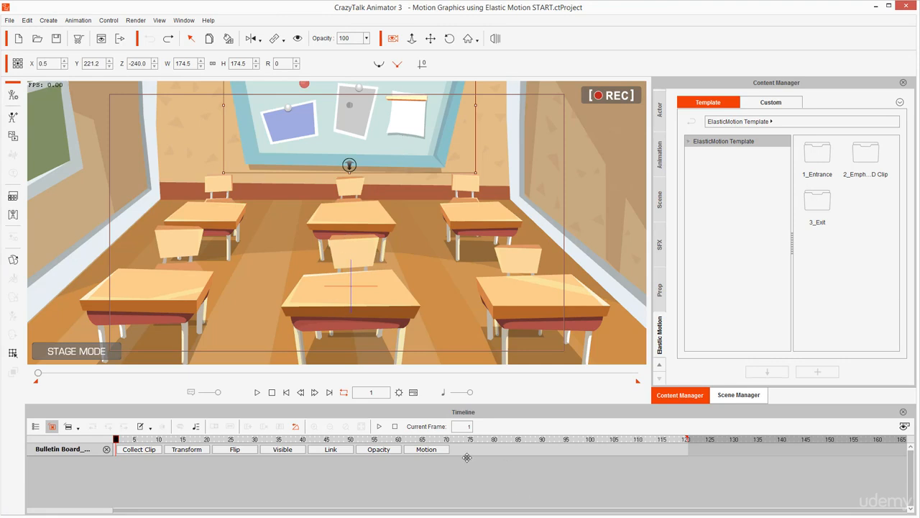
Show the bulletin board's Motion track in the timeline and open the 1_Entrance folder of elastic motion templates
click(424, 448)
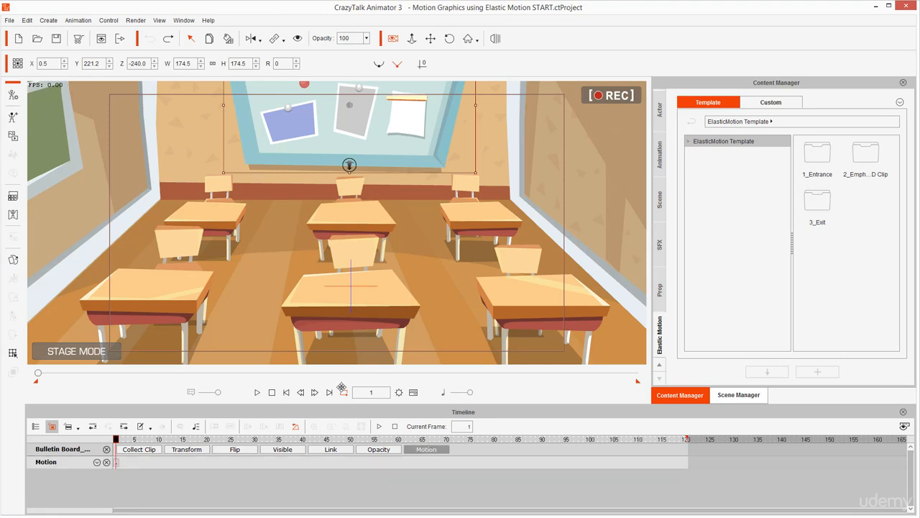
double_click(818, 157)
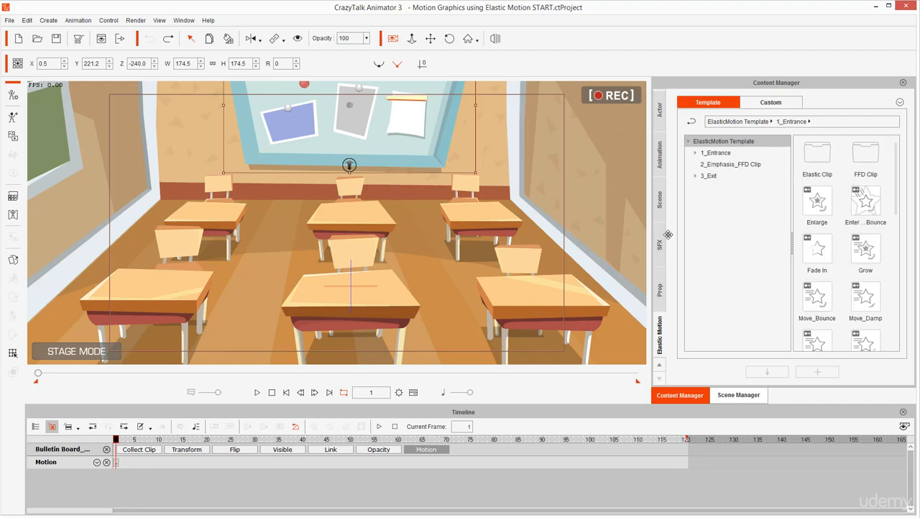
Try shifting the bulletin board toward the right-hand windows of the classroom and undo the shift
drag(434, 141, 490, 161)
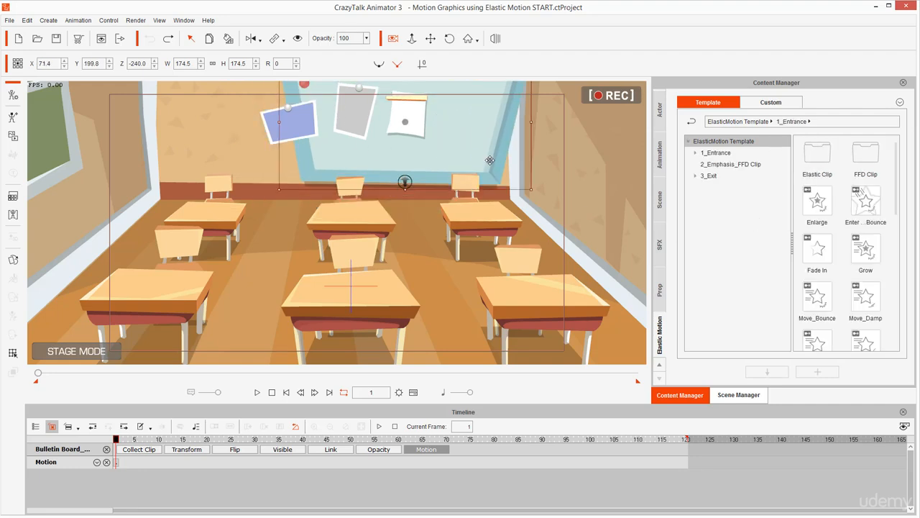
key(ctrl+z)
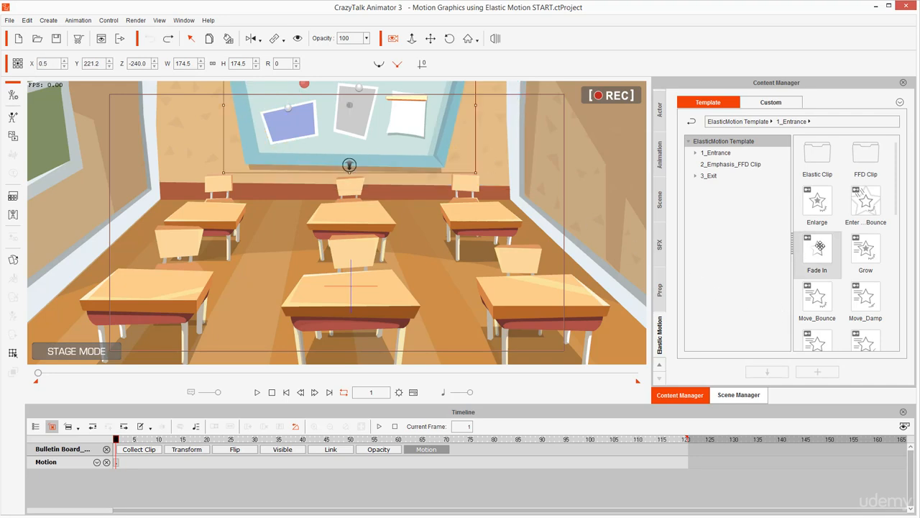
Apply the Fade In entrance template to the bulletin board, followed by the Breeze 2 emphasis template
double_click(815, 246)
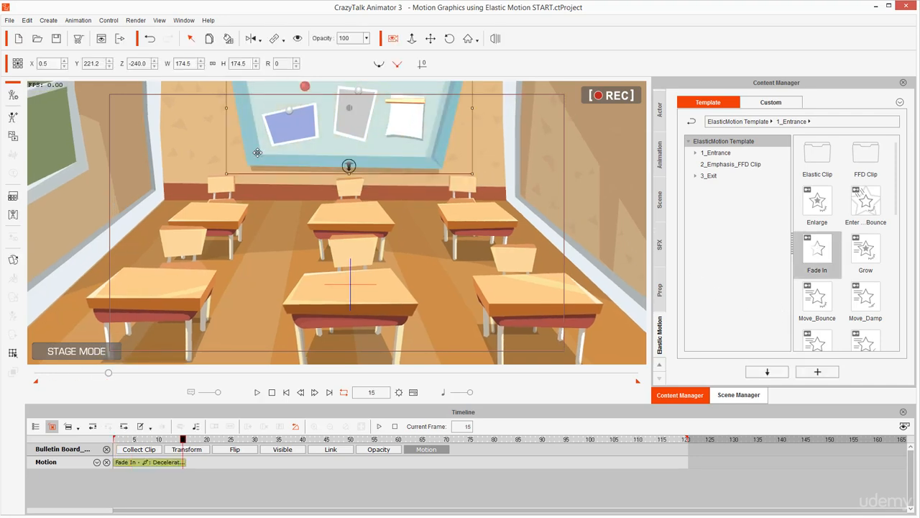
click(725, 163)
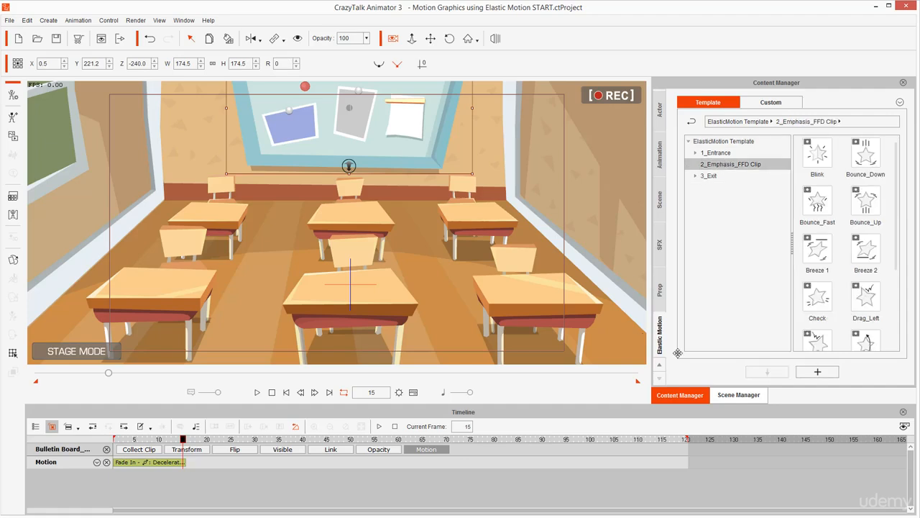
double_click(867, 259)
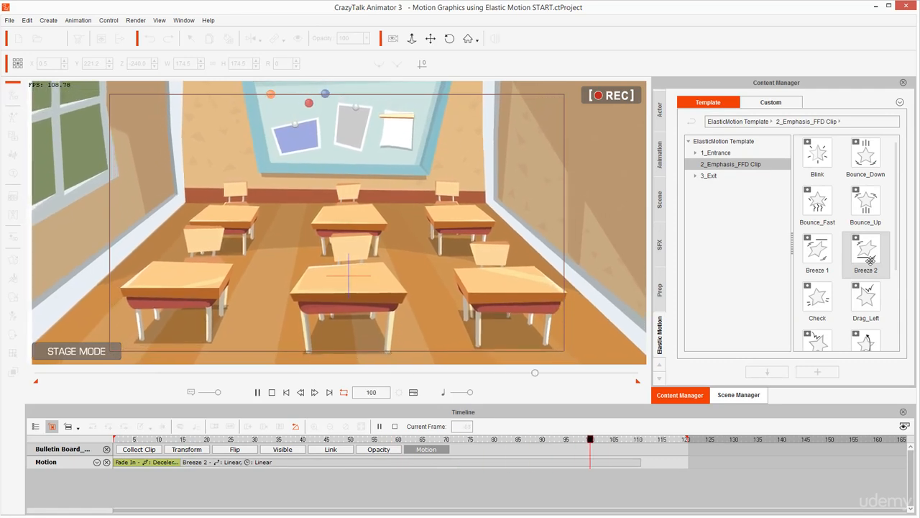
Shorten the bulletin board's Breeze 2 clip to end near frame 71 and add the Move_Accelerate exit template from frame 72
click(628, 462)
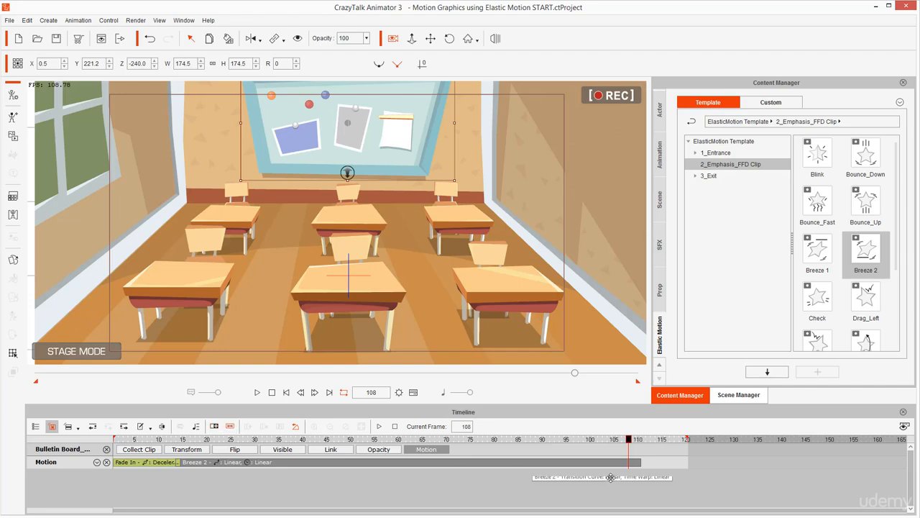
drag(637, 461, 463, 462)
click(455, 438)
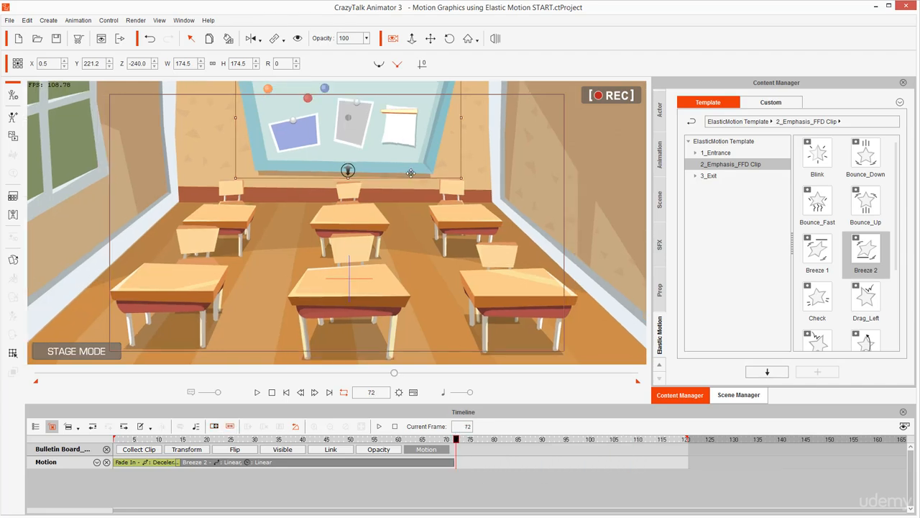
click(709, 175)
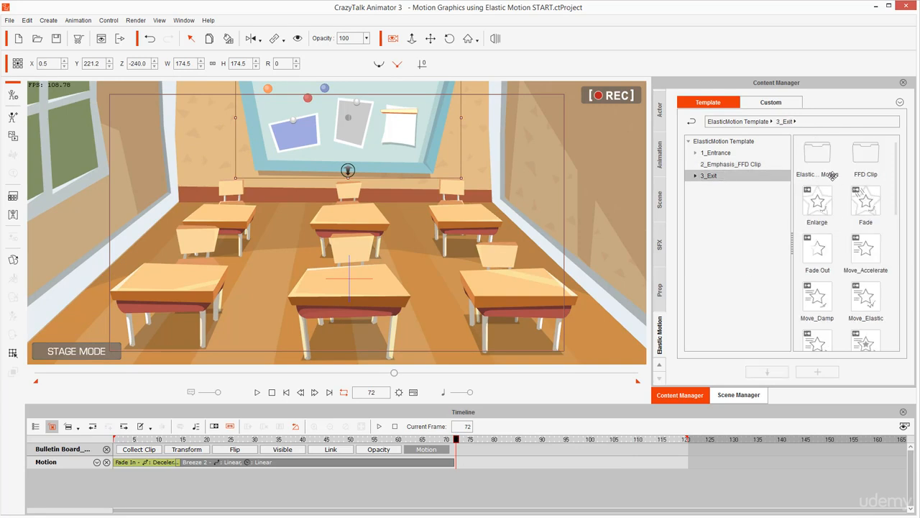
double_click(861, 248)
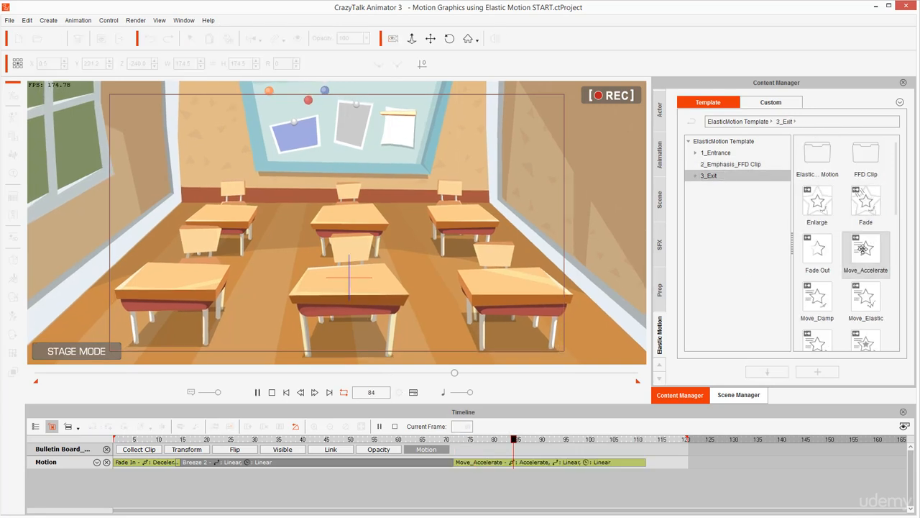
Play the bulletin board's animation from the start, undo its motion changes, and return to frame 1
drag(643, 439, 105, 448)
key(space)
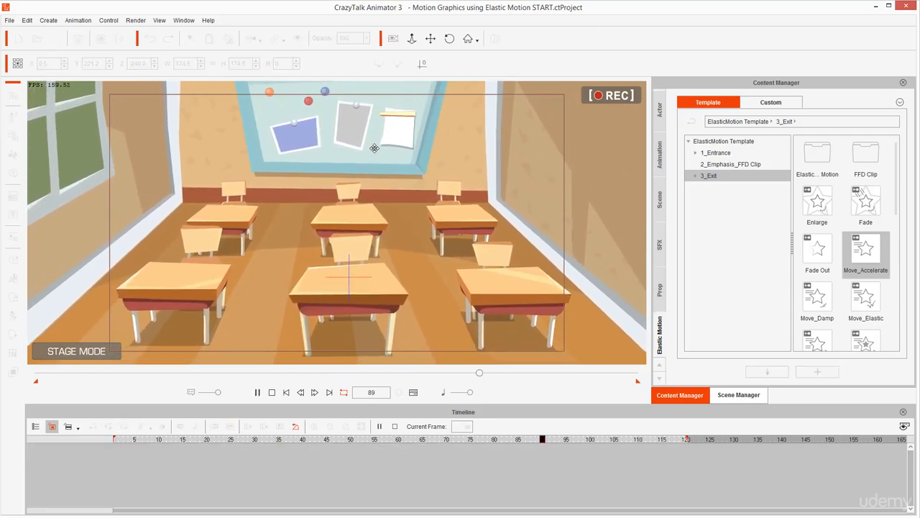
key(space)
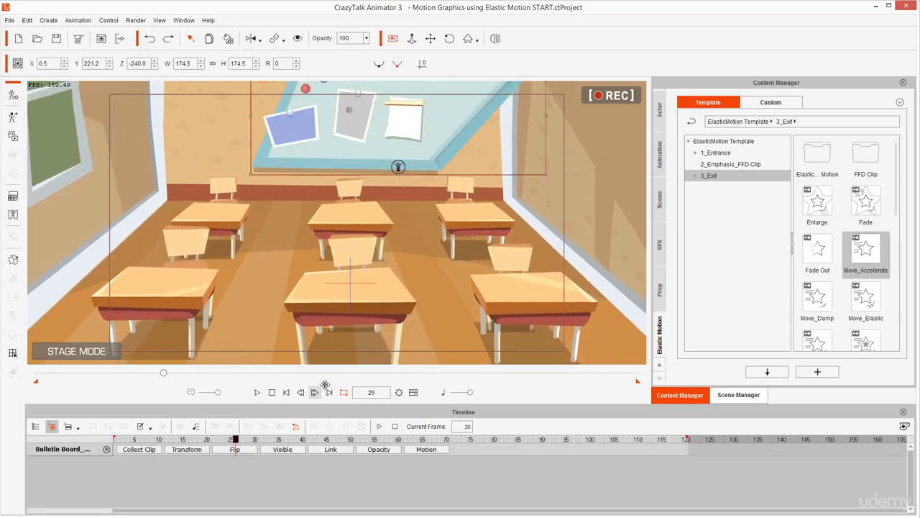
key(ctrl+z)
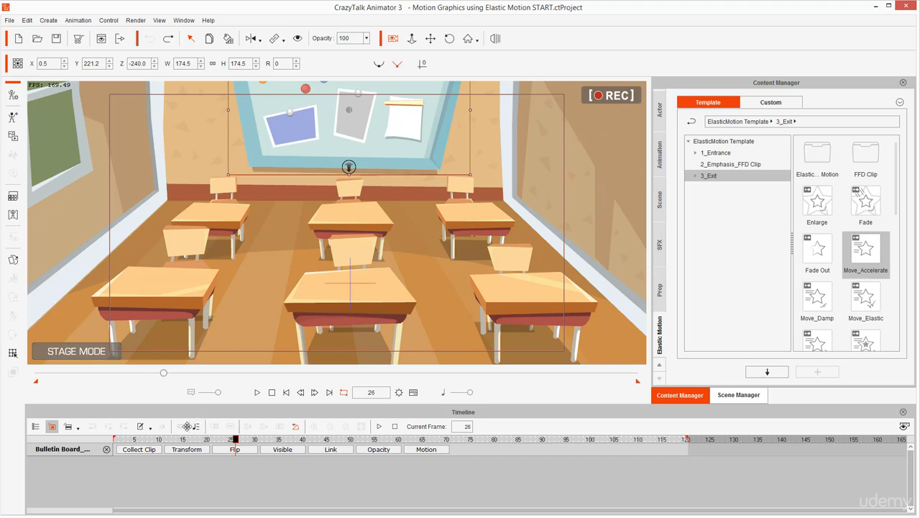
click(115, 439)
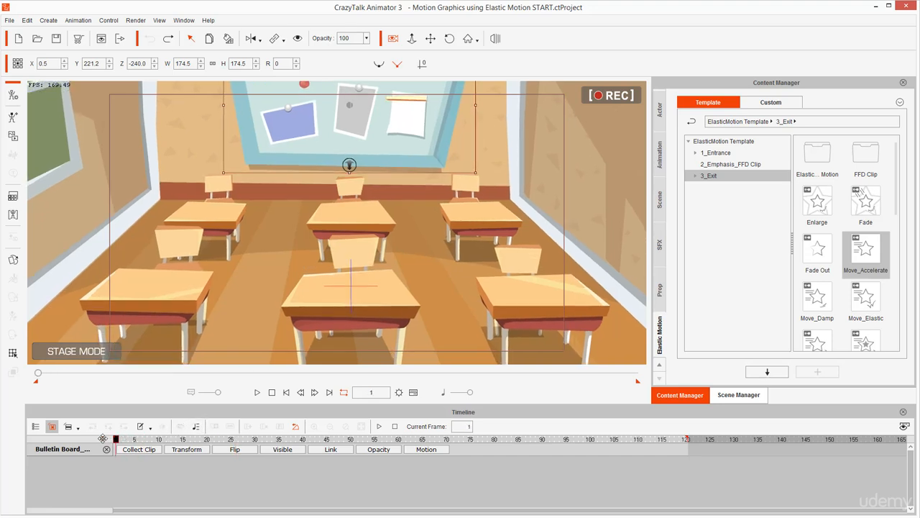
Select several student desks one after another to identify the props that need entrance animations
click(214, 220)
click(341, 311)
click(443, 215)
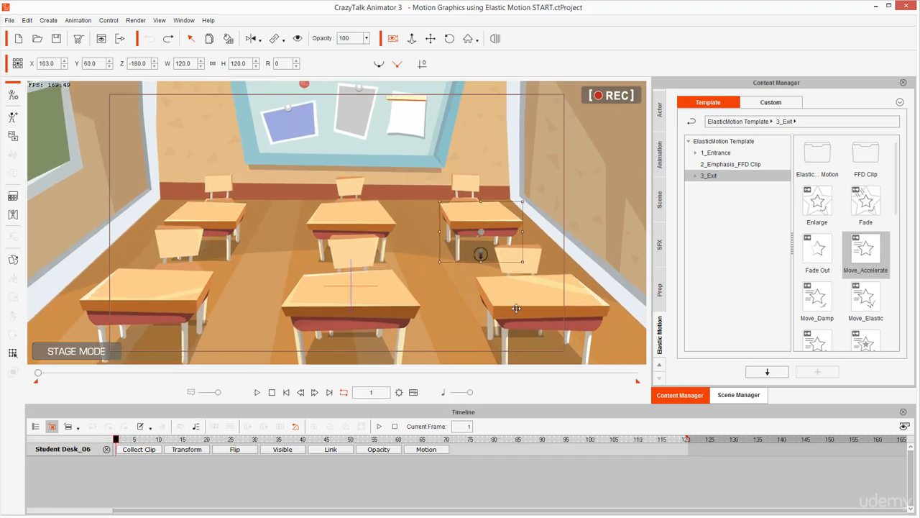
click(543, 295)
click(145, 295)
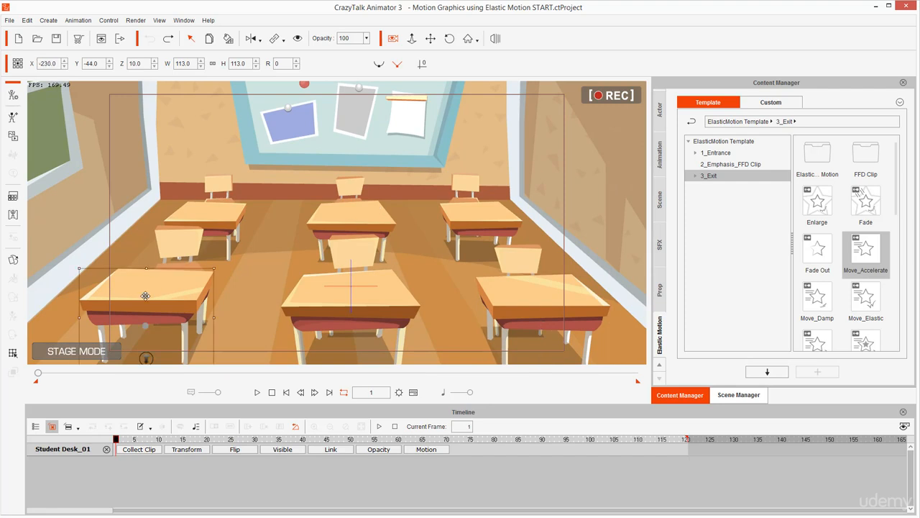
Apply the Enlarge template from the 1_Entrance folder to Student Desk_04 at frame 1
click(218, 212)
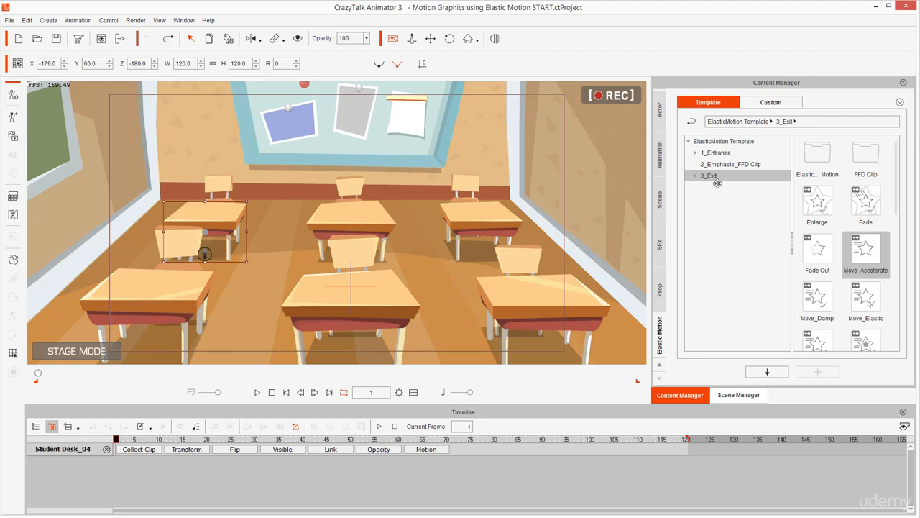
click(719, 151)
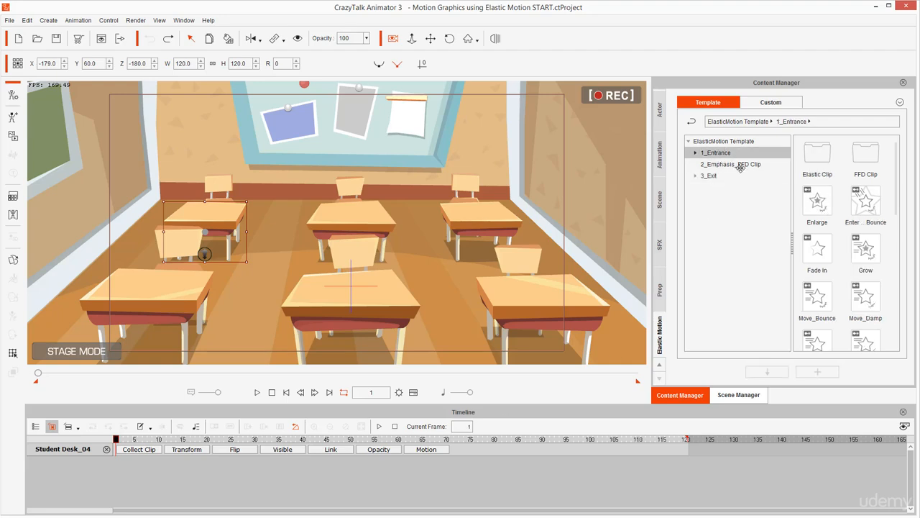
double_click(817, 201)
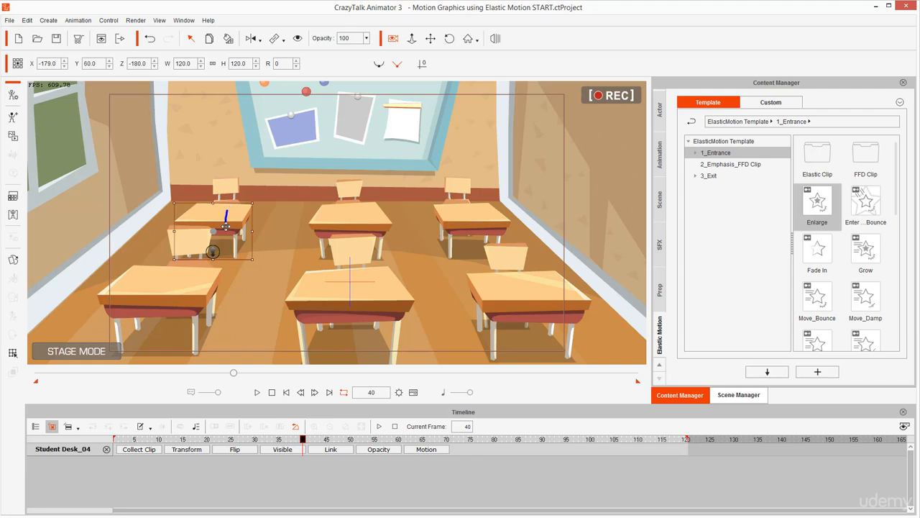
drag(360, 293, 342, 281)
drag(454, 209, 465, 212)
mouse_move(162, 271)
mouse_down()
mouse_move(147, 287)
mouse_move(167, 285)
mouse_move(157, 295)
mouse_up()
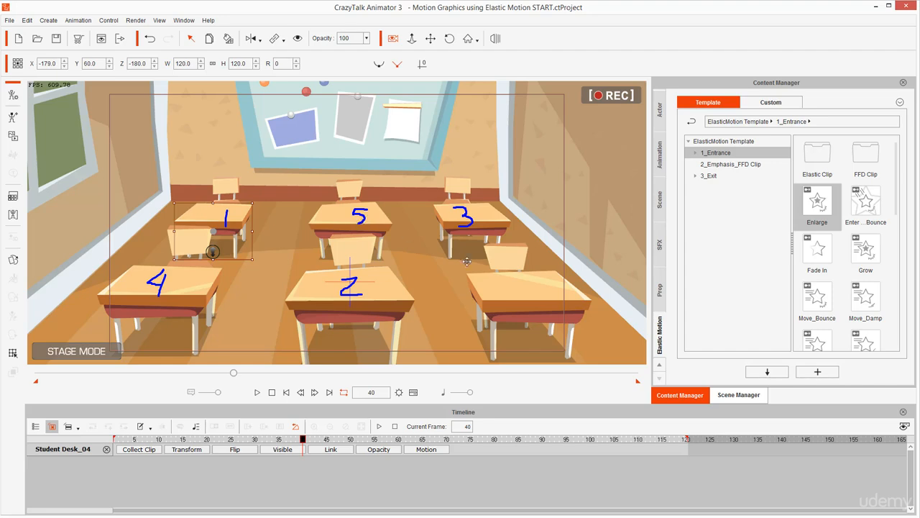
mouse_move(511, 275)
mouse_down()
mouse_move(513, 293)
mouse_move(508, 285)
mouse_up()
key(Escape)
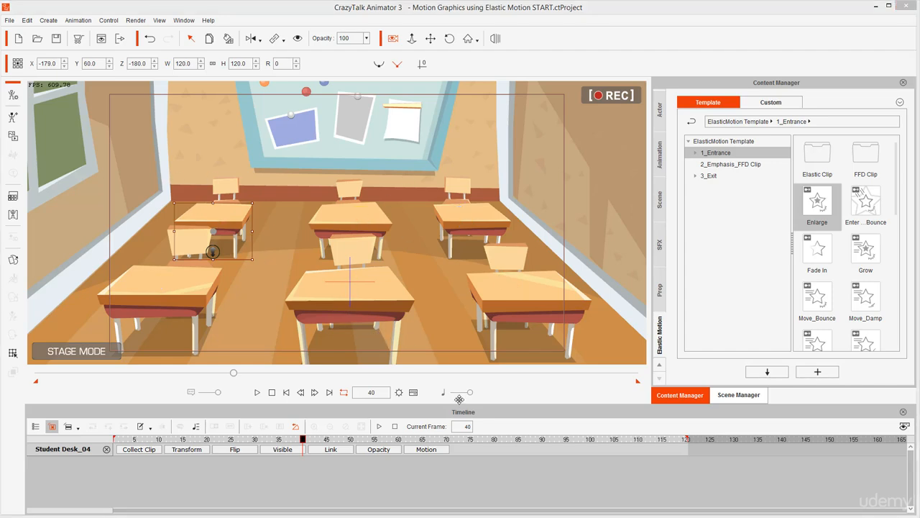
Apply the Enlarge entrance template to Student Desk_02, starting at frame 5
double_click(465, 427)
text(5)
key(Return)
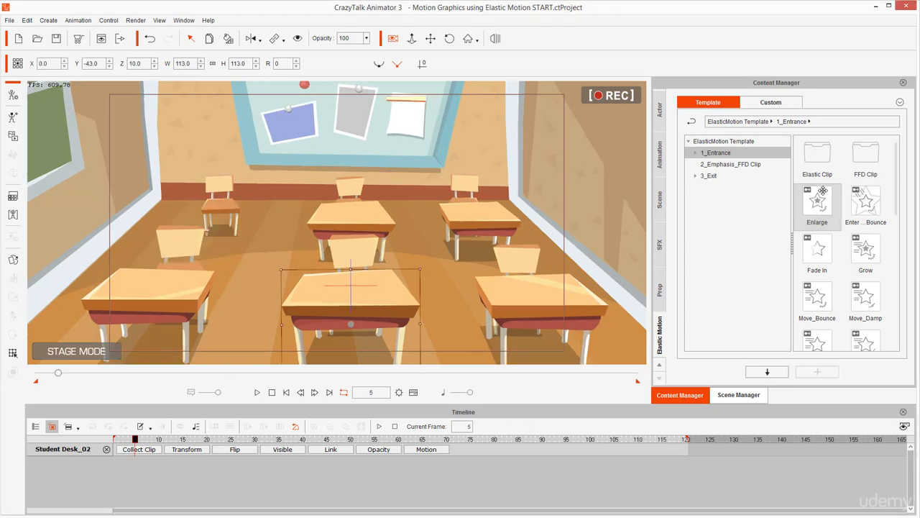
key(space)
key(space)
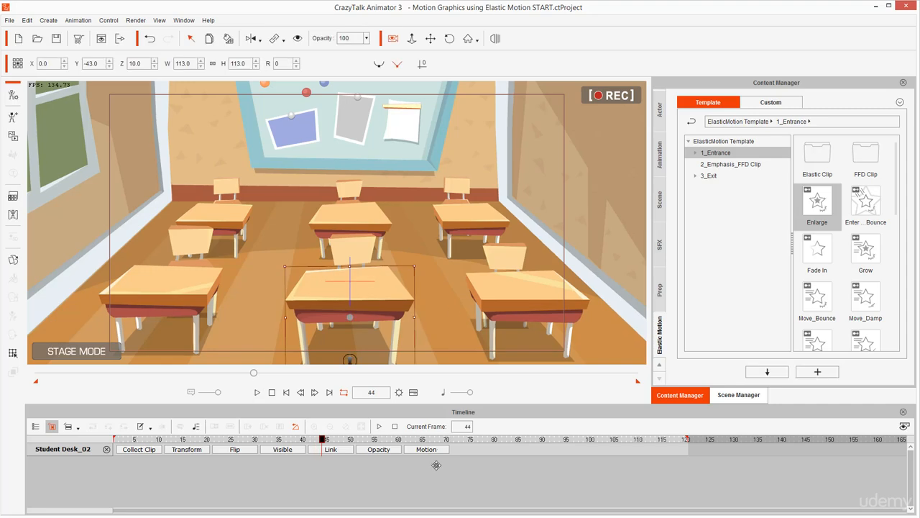
Apply the Enlarge entrance template to Student Desk_06, starting at frame 10
text(10)
key(Return)
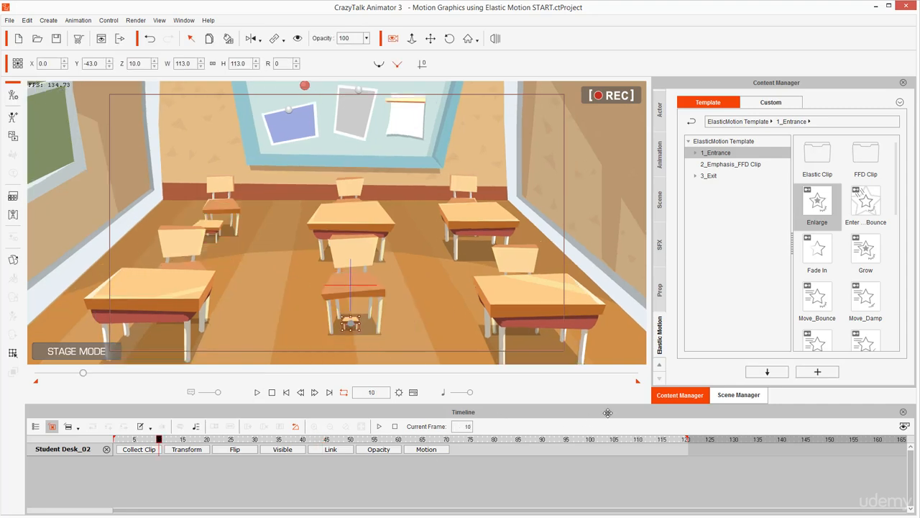
click(488, 224)
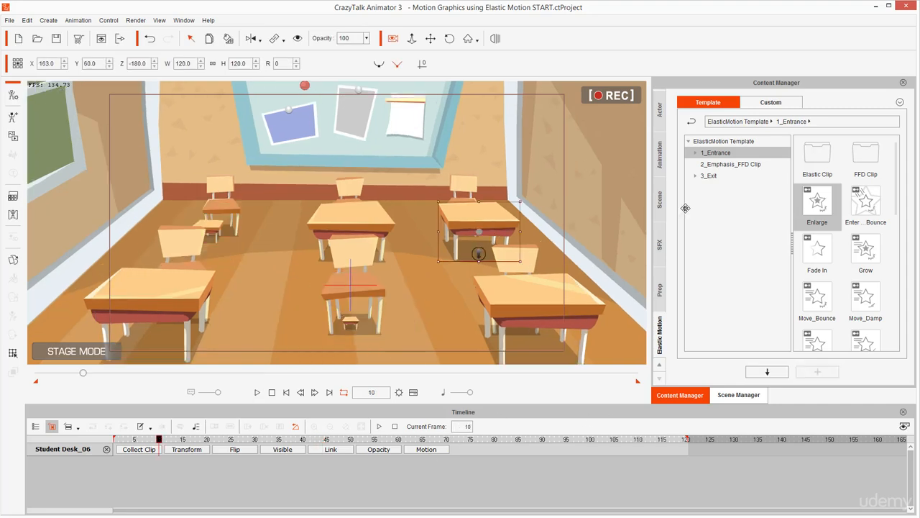
double_click(811, 198)
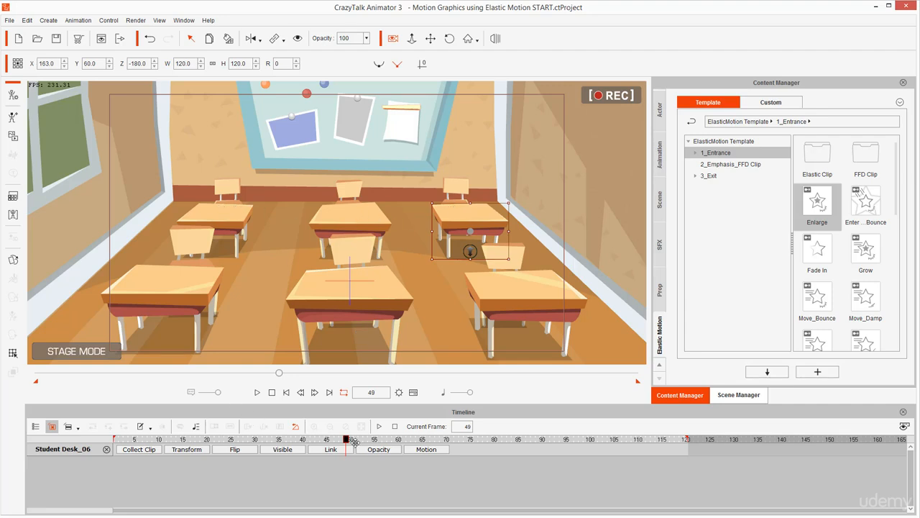
Show the Motion track of Student Desk_02 and go to the start of its Enlarge clip at frame 5
drag(347, 437, 2, 444)
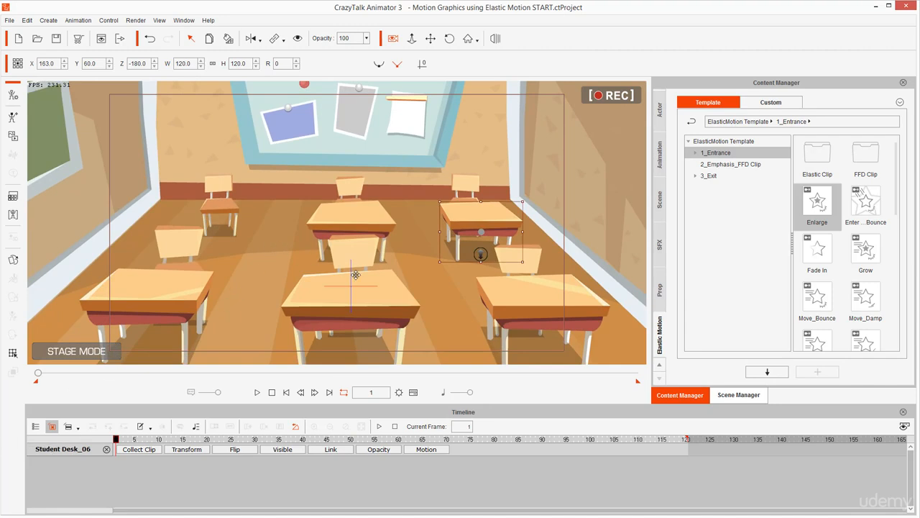
mouse_move(388, 260)
mouse_down()
mouse_move(347, 255)
mouse_move(264, 286)
mouse_move(271, 397)
mouse_move(386, 379)
mouse_move(381, 256)
mouse_move(336, 258)
mouse_up()
click(350, 303)
click(426, 449)
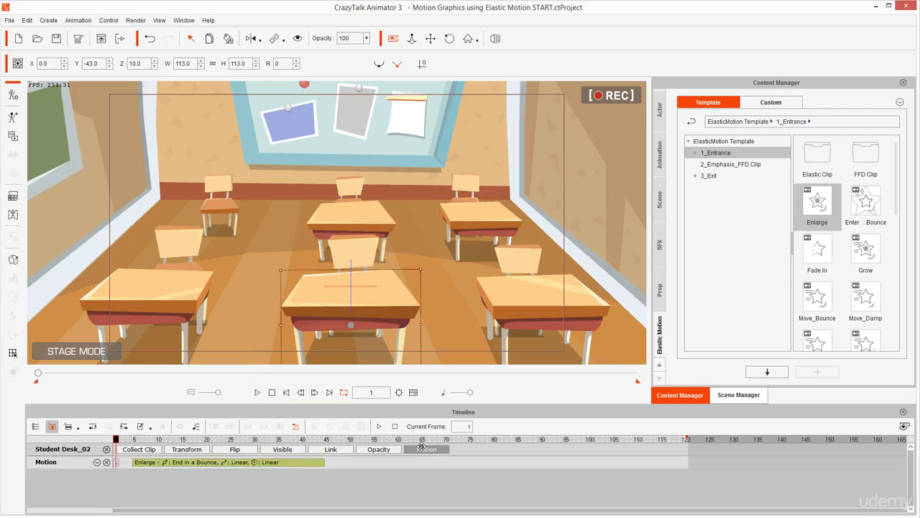
click(133, 461)
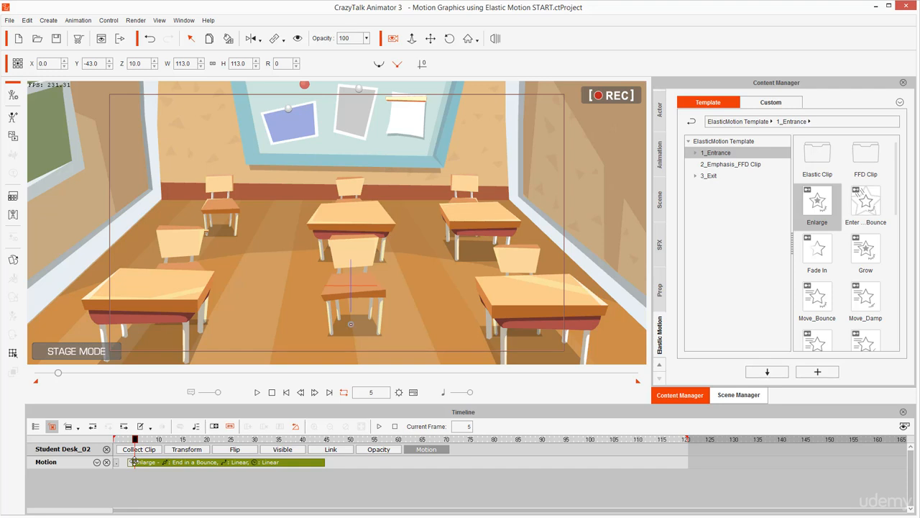
Show the Visible track of Student Desk_02, key the desk as visible at frame 5, and return to the key at frame 1
click(278, 448)
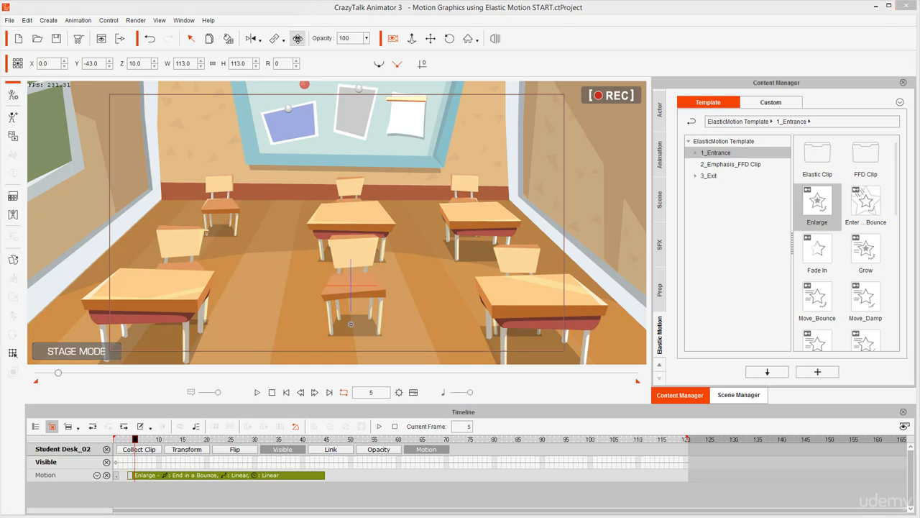
click(297, 38)
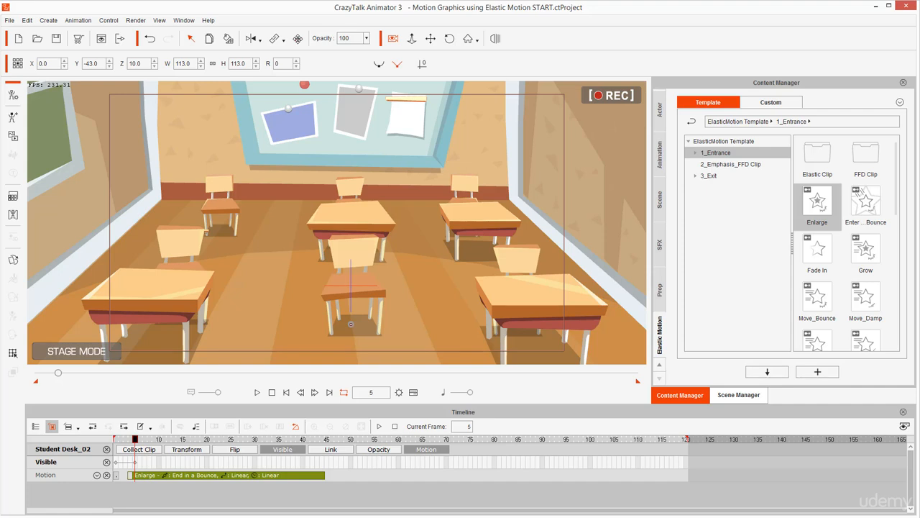
click(298, 38)
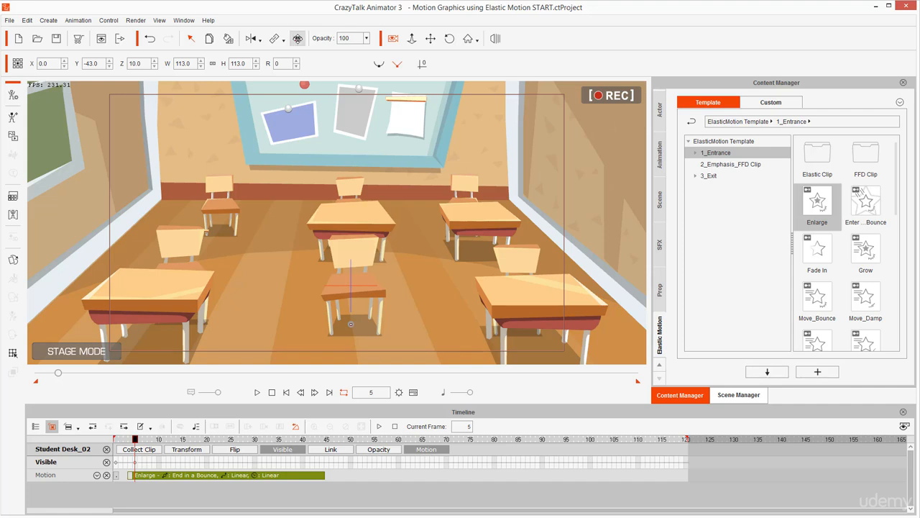
click(115, 462)
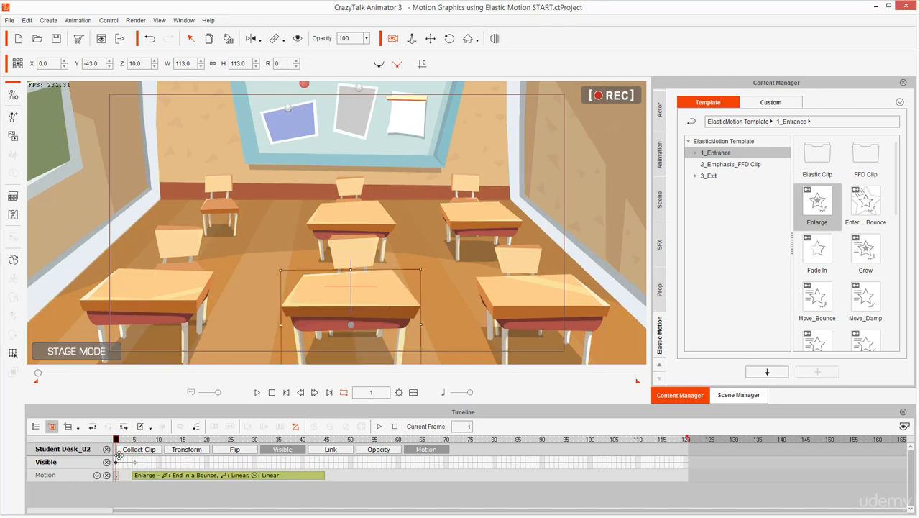
mouse_move(119, 451)
mouse_down()
mouse_move(261, 54)
mouse_move(284, 40)
mouse_move(283, 54)
mouse_up()
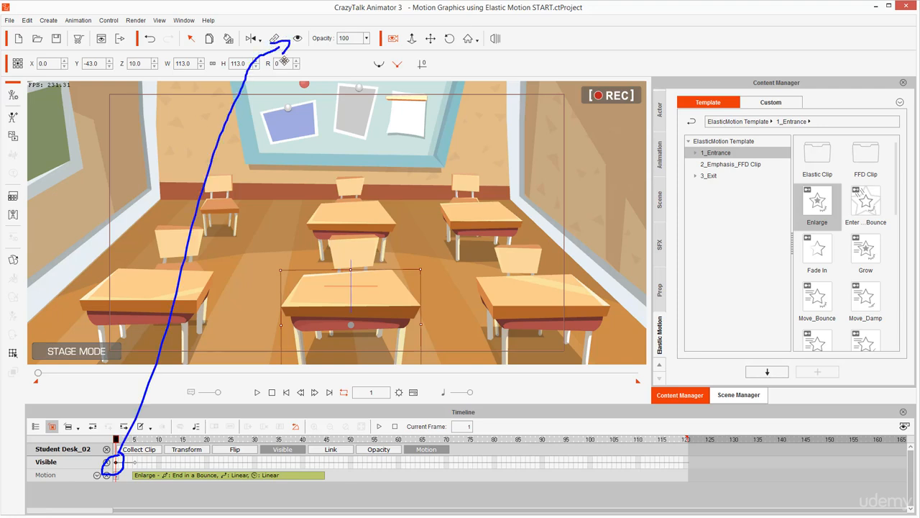
mouse_move(392, 254)
mouse_down()
mouse_move(291, 268)
mouse_move(470, 402)
mouse_move(302, 202)
mouse_up()
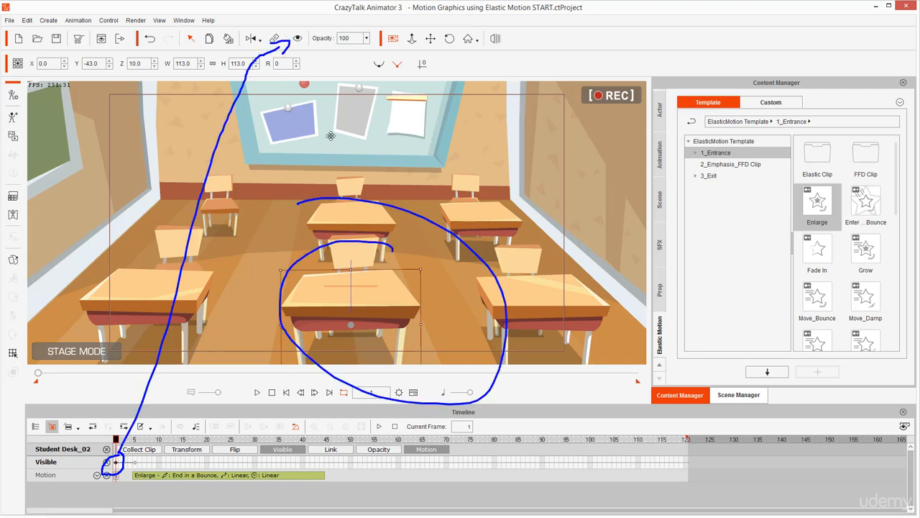
key(Escape)
Hide Student Desk_02 at frame 1 and scrub to frame 42 to preview its entrance
click(299, 39)
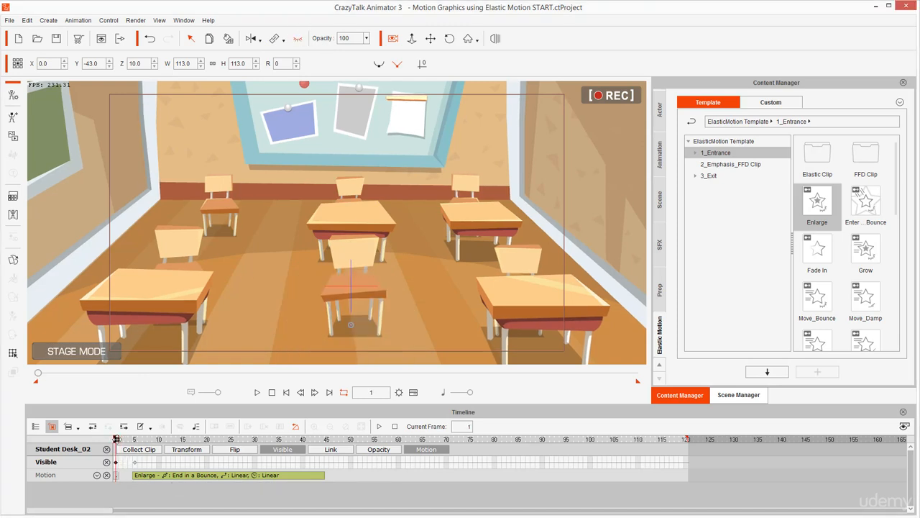
drag(116, 439, 309, 420)
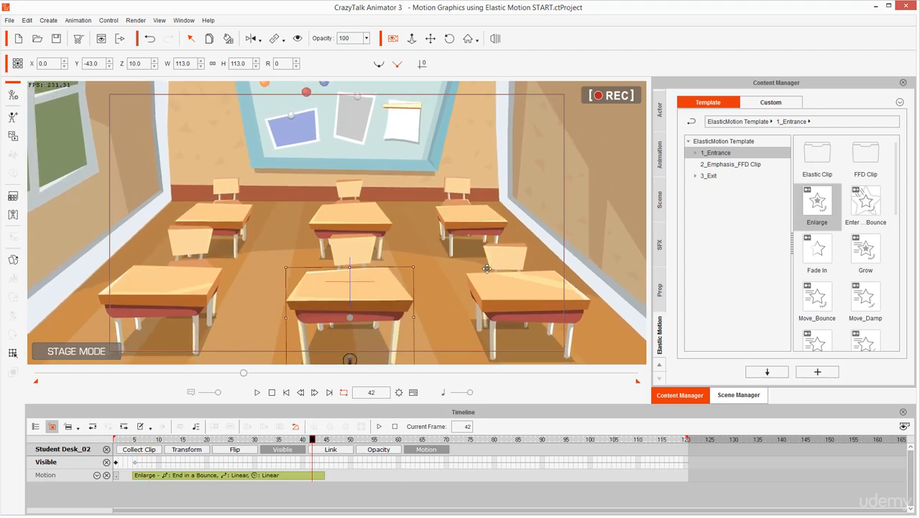
Show the Motion and Visible tracks of Student Desk_06, keying it visible at its Enlarge clip start, frame 10, and hidden at frame 1
click(485, 214)
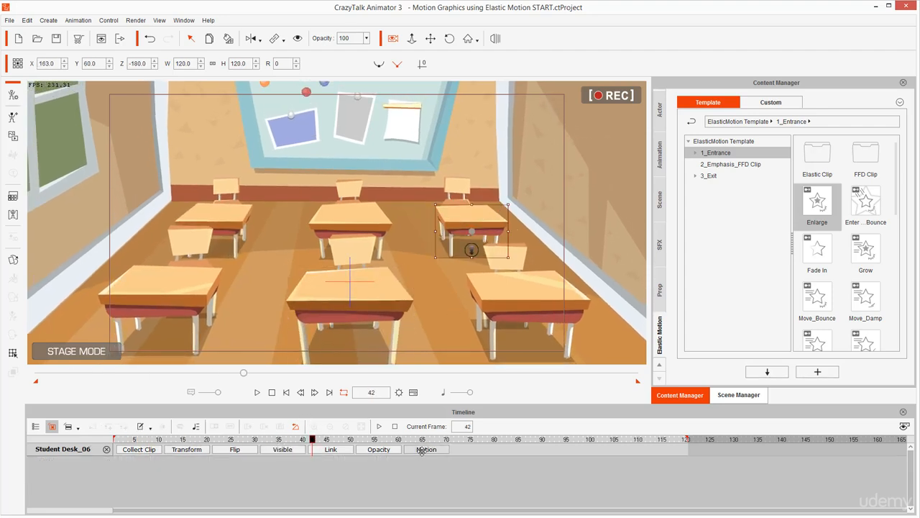
click(426, 449)
click(282, 449)
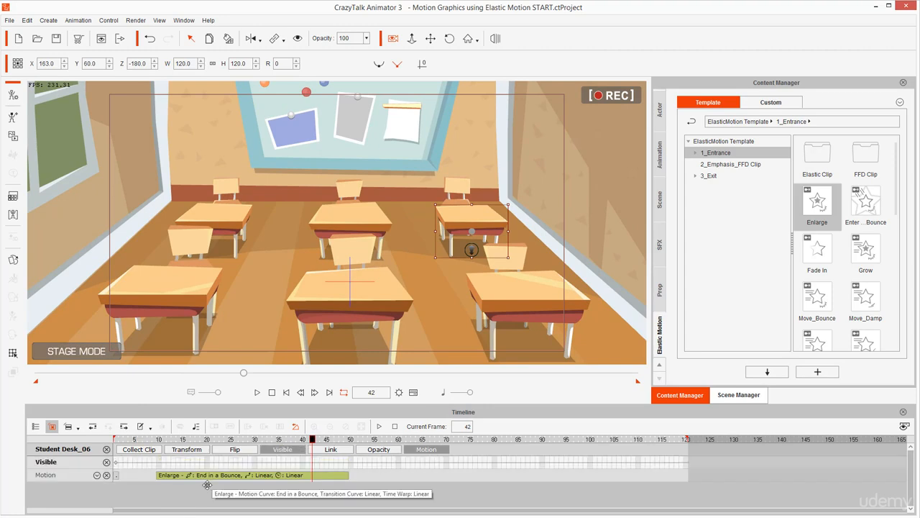
click(158, 475)
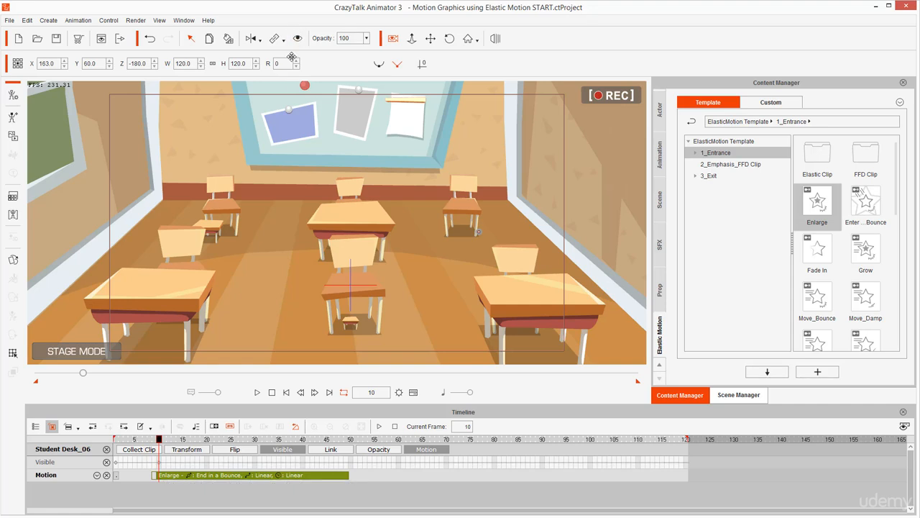
click(117, 461)
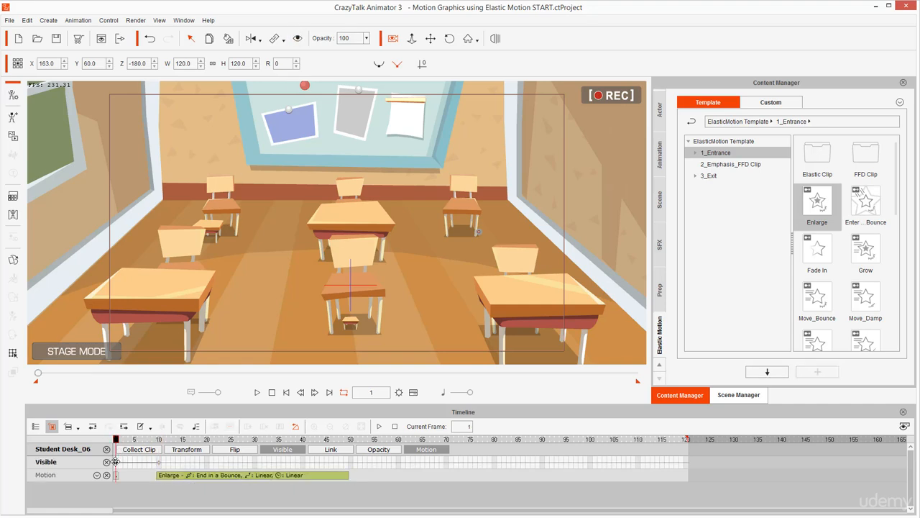
click(297, 38)
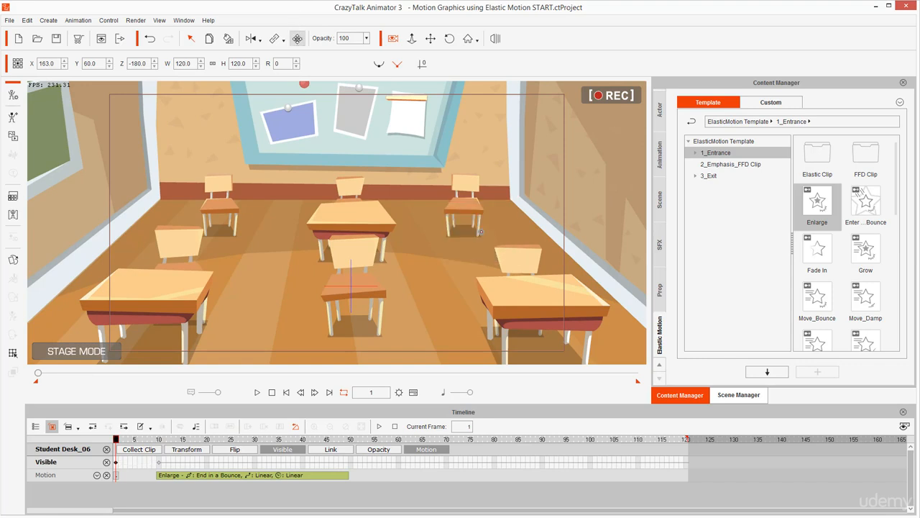
Play the animation from frame 5 to frame 50 to preview the entrance of Student Desk_06
click(135, 461)
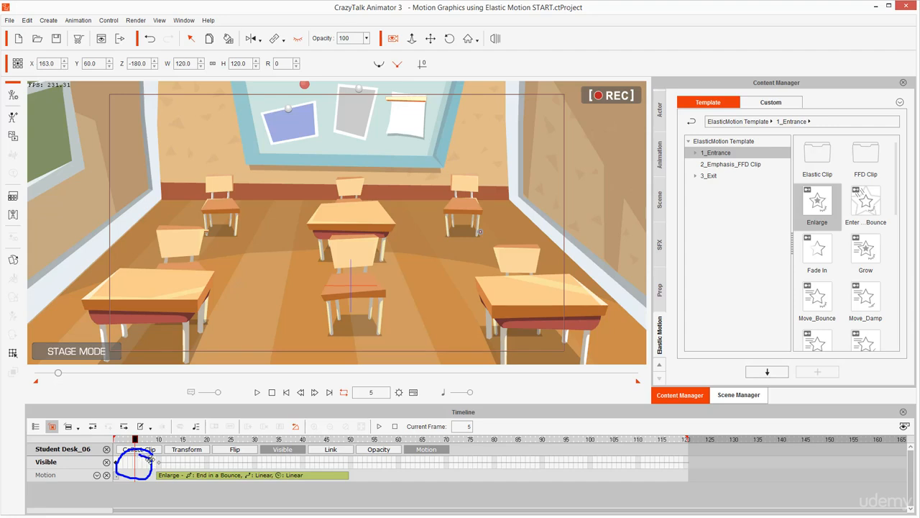
drag(160, 463, 401, 456)
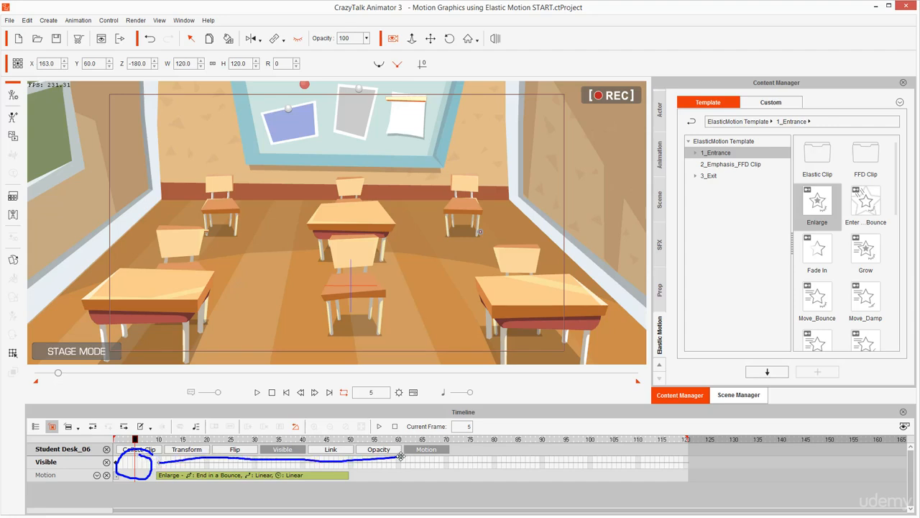
key(Escape)
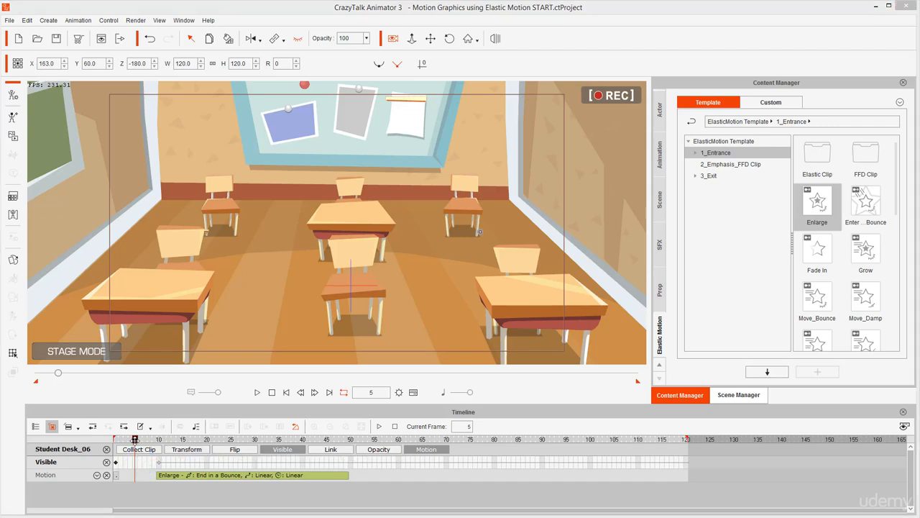
key(space)
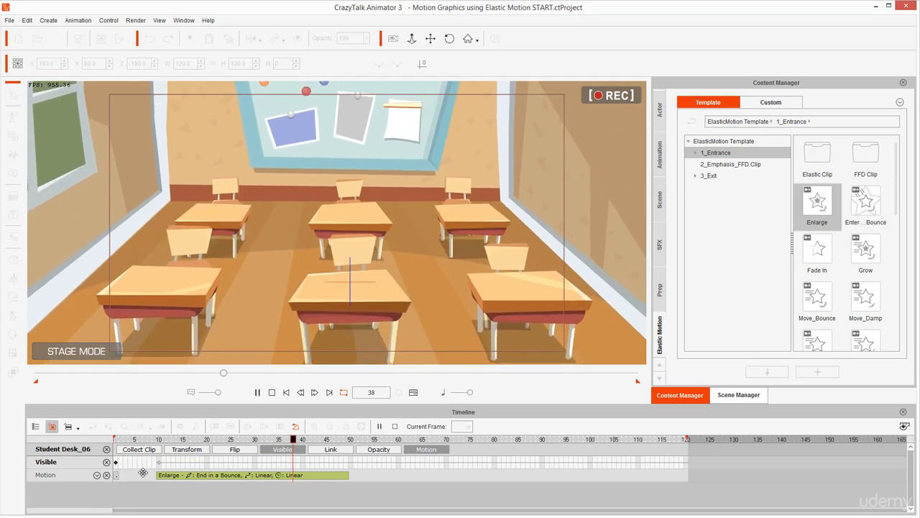
key(space)
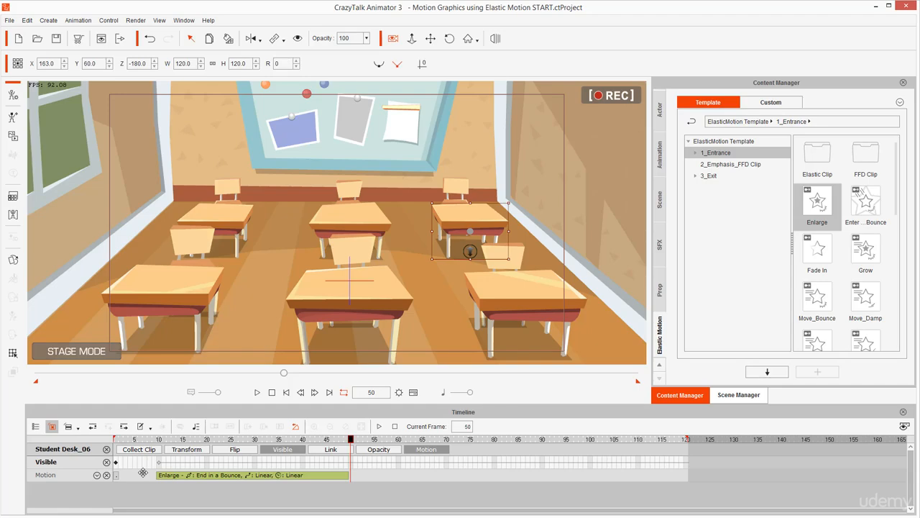
Apply the Enlarge entrance template to Student Desk_01, moving its clip to start at frame 15 with a visibility key at that frame
click(163, 288)
click(207, 439)
mouse_move(207, 438)
mouse_down()
mouse_move(116, 439)
mouse_move(217, 438)
mouse_up()
click(350, 295)
click(162, 288)
drag(222, 475, 197, 474)
drag(222, 438, 458, 427)
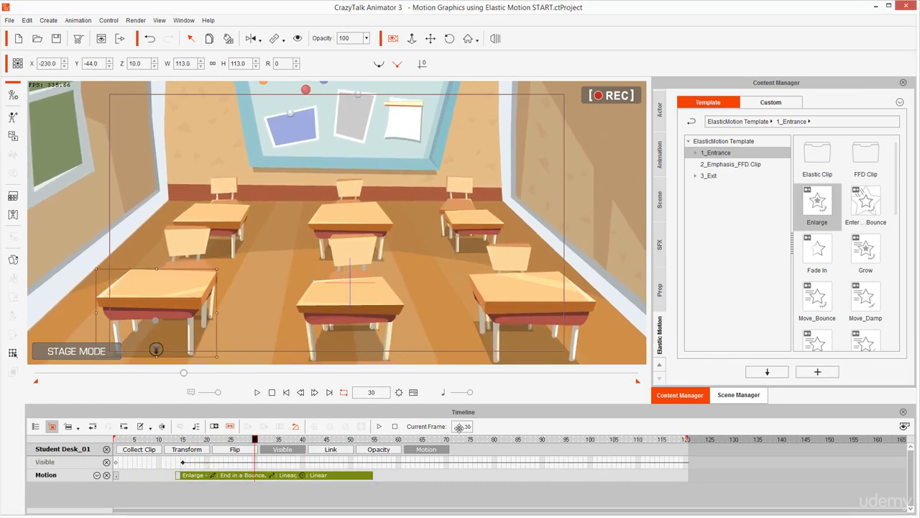
Apply the Enlarge entrance template to the middle back desk from frame 20 and to Student Desk_03 from frame 25
click(351, 223)
click(206, 439)
click(254, 438)
click(528, 302)
double_click(820, 210)
drag(348, 462, 323, 461)
click(317, 438)
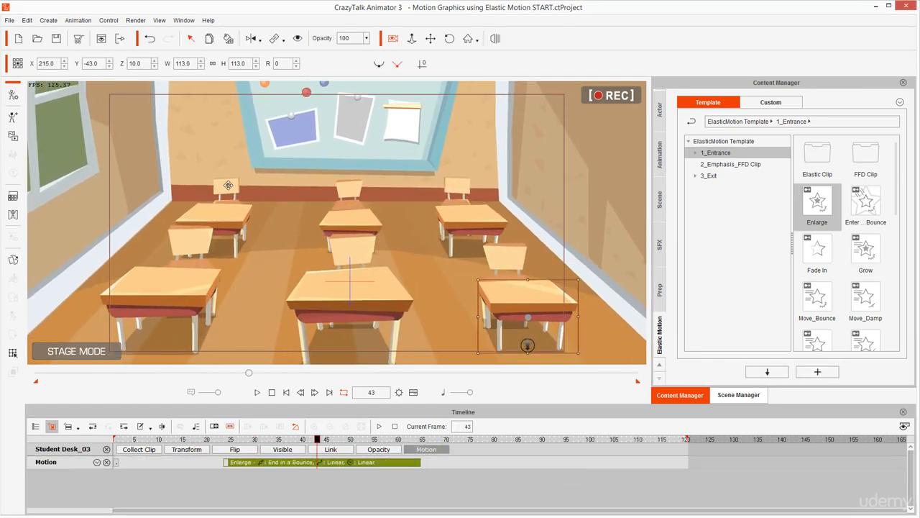
Apply the Enlarge entrance template to Student Chair_04, starting at frame 35, and play the animation to preview the entrances
click(228, 185)
click(278, 439)
click(209, 214)
click(350, 295)
click(224, 184)
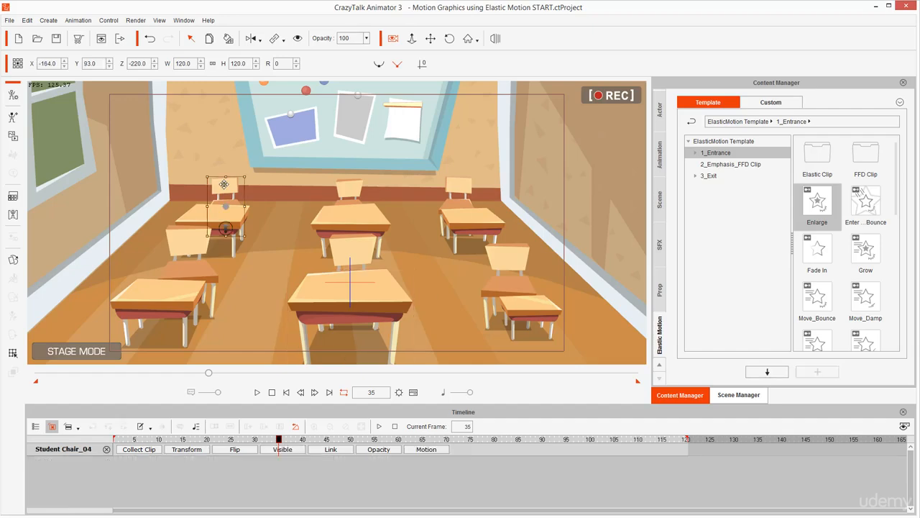
key(space)
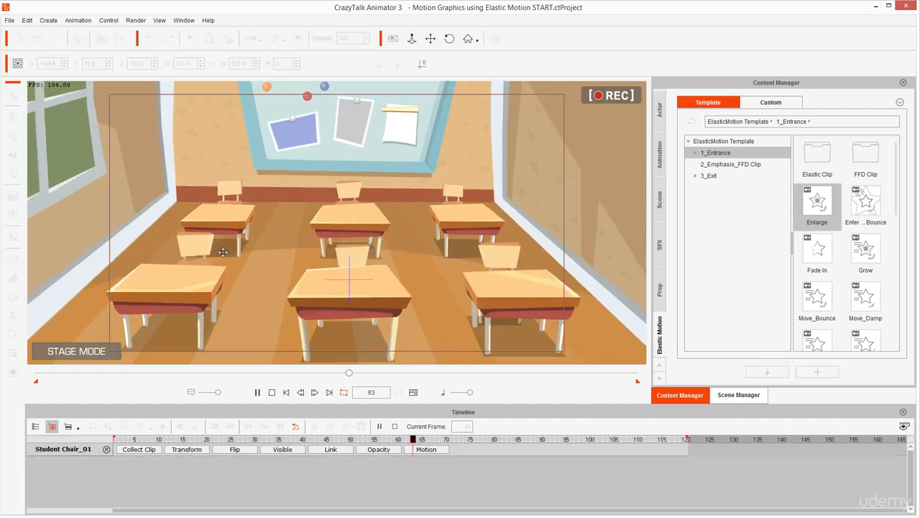
key(space)
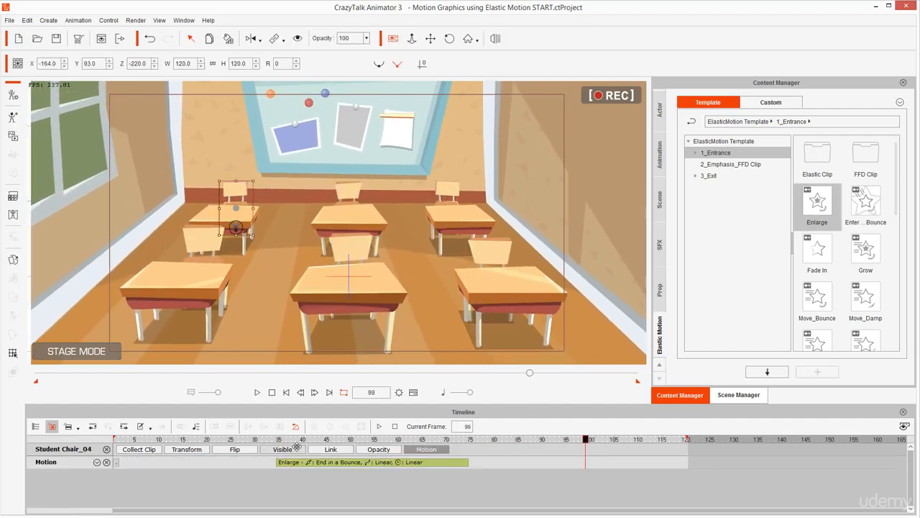
Go through the remaining chairs and desks, showing their Motion and Visible tracks
click(349, 189)
click(447, 191)
click(489, 249)
click(350, 246)
click(208, 243)
click(509, 287)
click(348, 216)
click(460, 219)
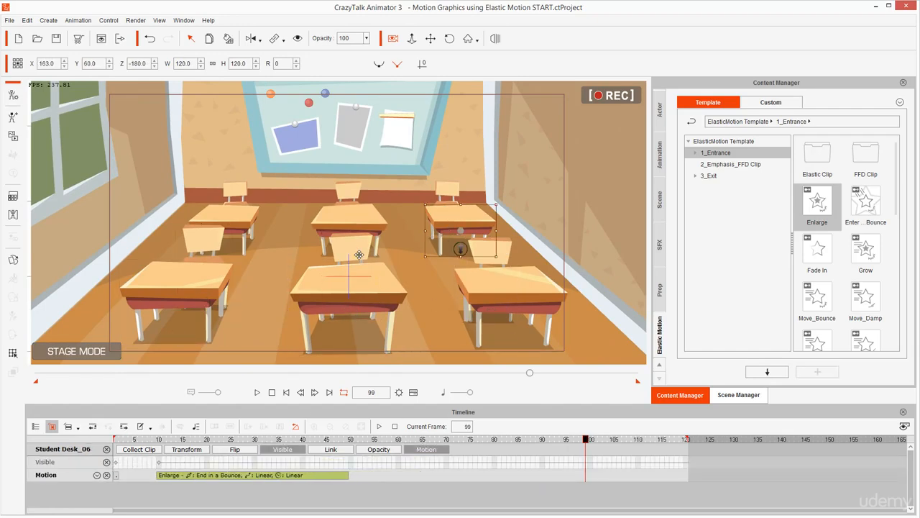
click(224, 219)
Hide Student Chair_04 at frame 1, and key the middle back desk as visible at frame 20 and hidden at frame 1
click(235, 191)
click(286, 392)
click(349, 224)
click(207, 439)
click(297, 38)
click(286, 391)
Key Student Chair_05 and the chair behind Student Desk_06 as hidden at frame 1 and visible at their clip starts, frames 55 and 45
click(349, 205)
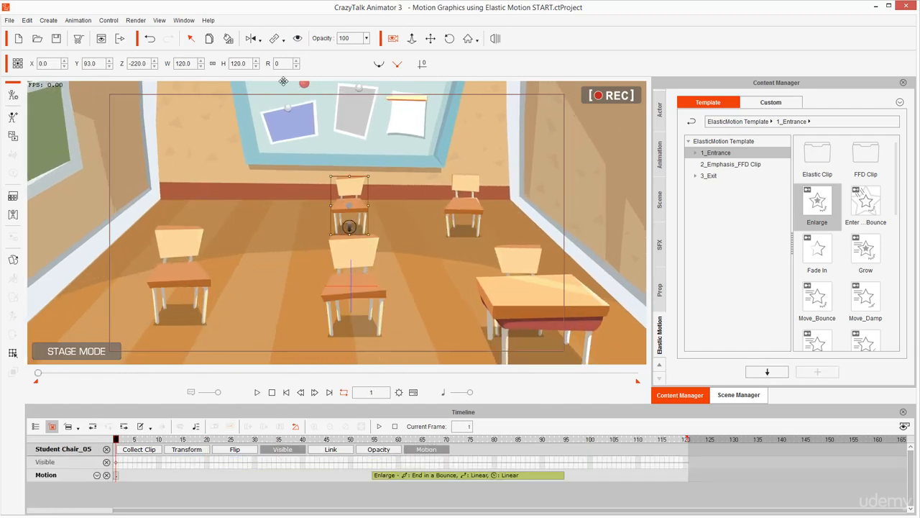
click(298, 38)
click(374, 475)
click(464, 205)
click(326, 474)
Key Student Chair_01 and Student Chair_02 as hidden at frame 1 and visible at their Enlarge clip starts, frames 50 and 40
click(179, 277)
click(350, 475)
click(352, 281)
click(304, 474)
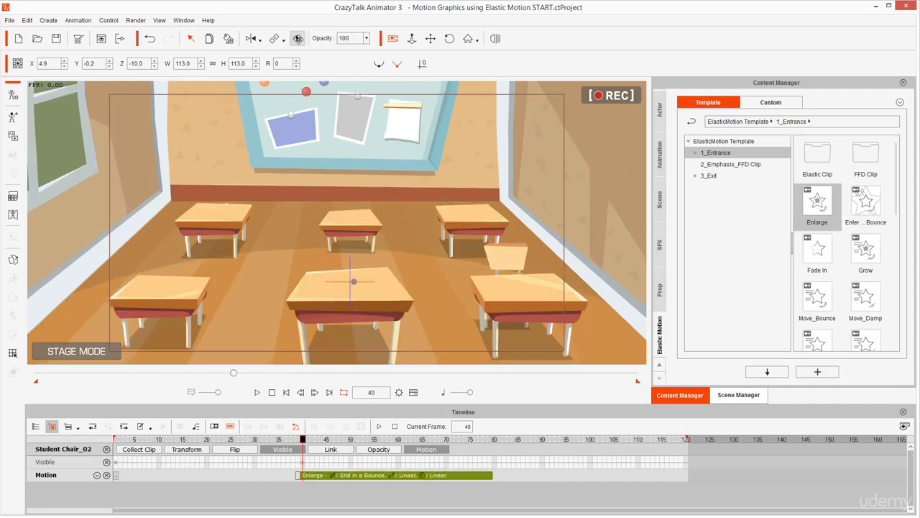
click(297, 38)
Key Student Desk_03 as visible at the start of its Enlarge clip, frame 25, and hidden at frame 1
click(509, 288)
click(231, 474)
click(286, 392)
Key Student Chair_03 as visible at frame 60 and hidden at frame 1, and play the animation from the beginning
click(506, 256)
click(398, 474)
click(297, 38)
click(258, 391)
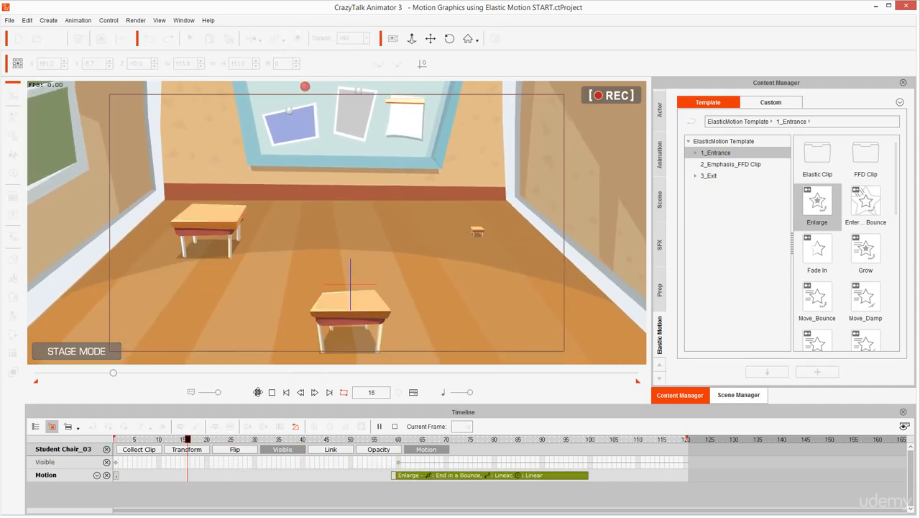